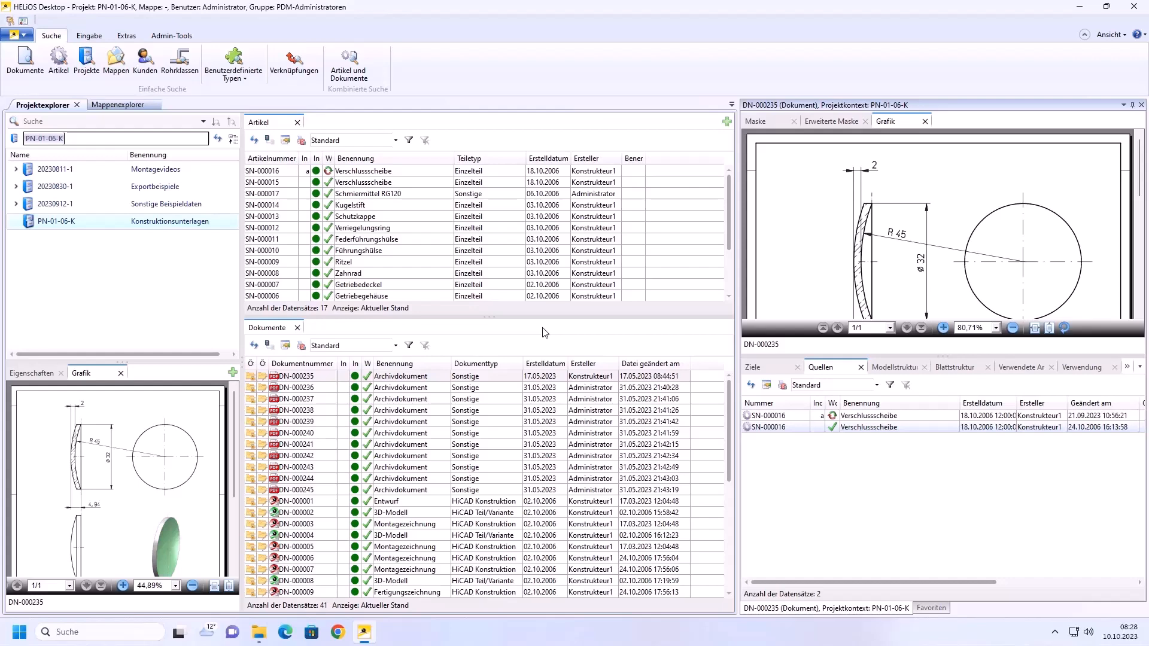
- Open the configuration of attribute assignments for generating export file names in the general HELiOS options
{"action": "left_click", "coordinate": [25, 39]}
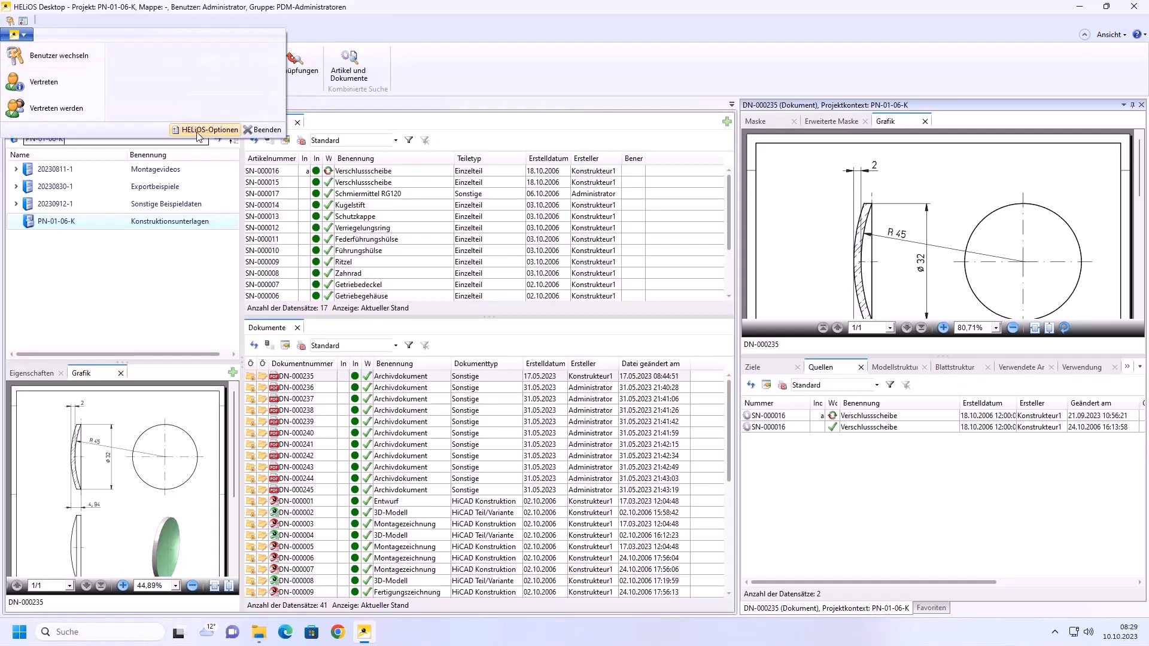
{"action": "left_click", "coordinate": [234, 129]}
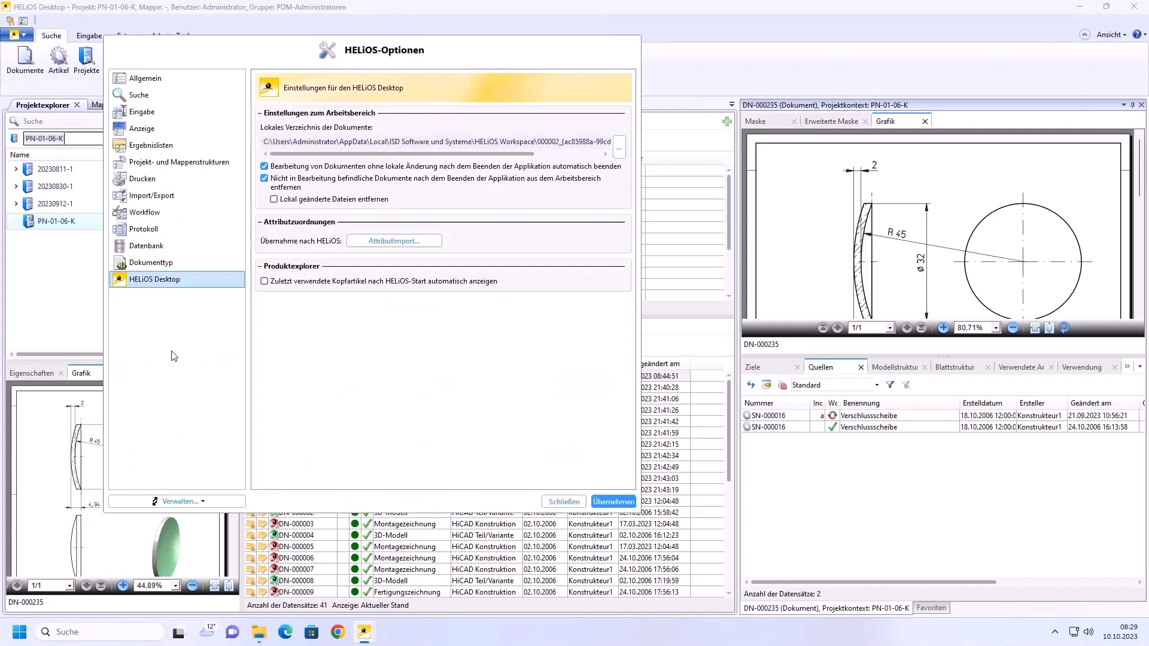
{"action": "left_click", "coordinate": [158, 78]}
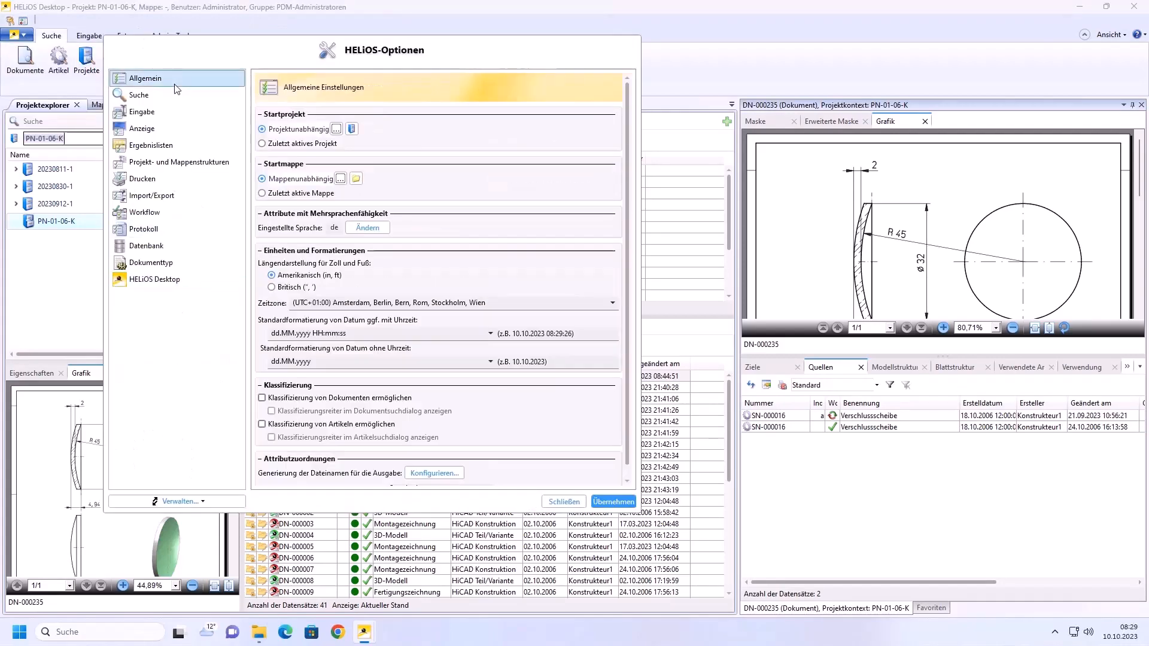
{"action": "scroll", "coordinate": [514, 470], "scroll_direction": "down", "scroll_amount": 1}
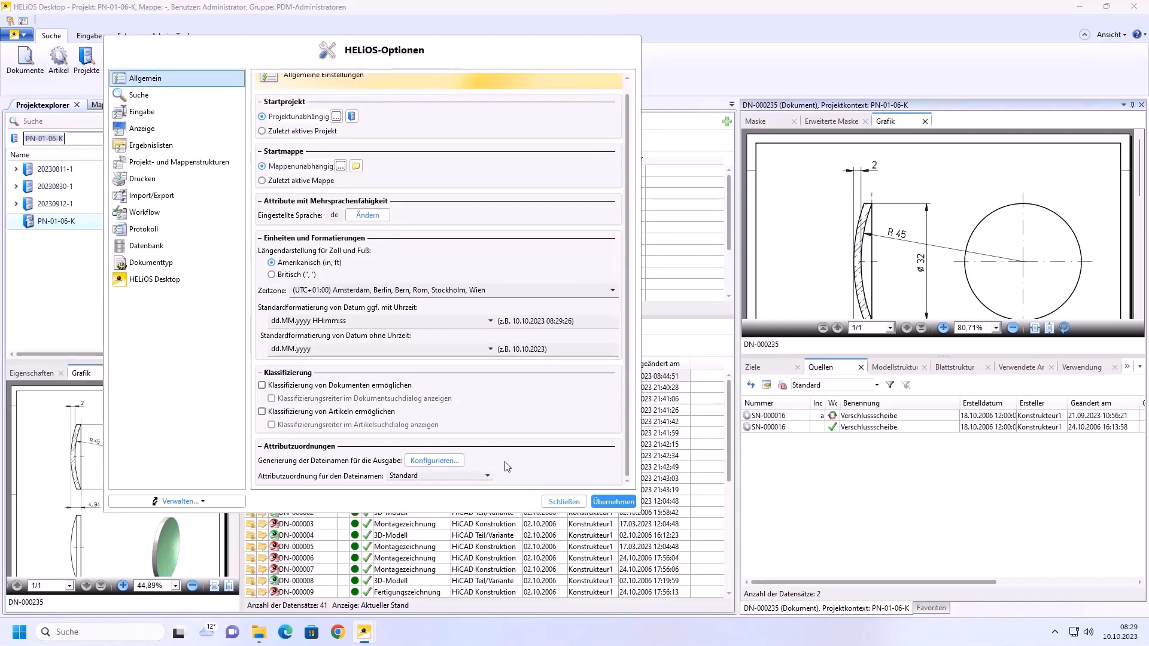
{"action": "left_click", "coordinate": [440, 459]}
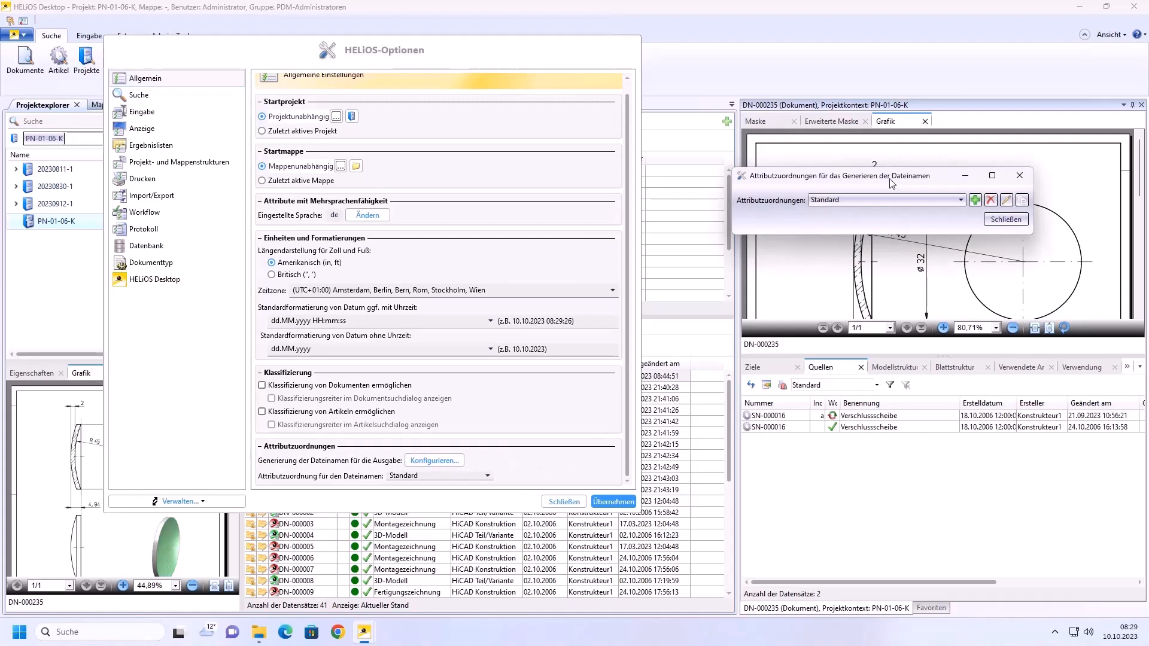
- Create a new attribute assignment configuration named ArtNr_DokuNr
{"action": "left_click_drag", "start_coordinate": [885, 184], "coordinate": [802, 186]}
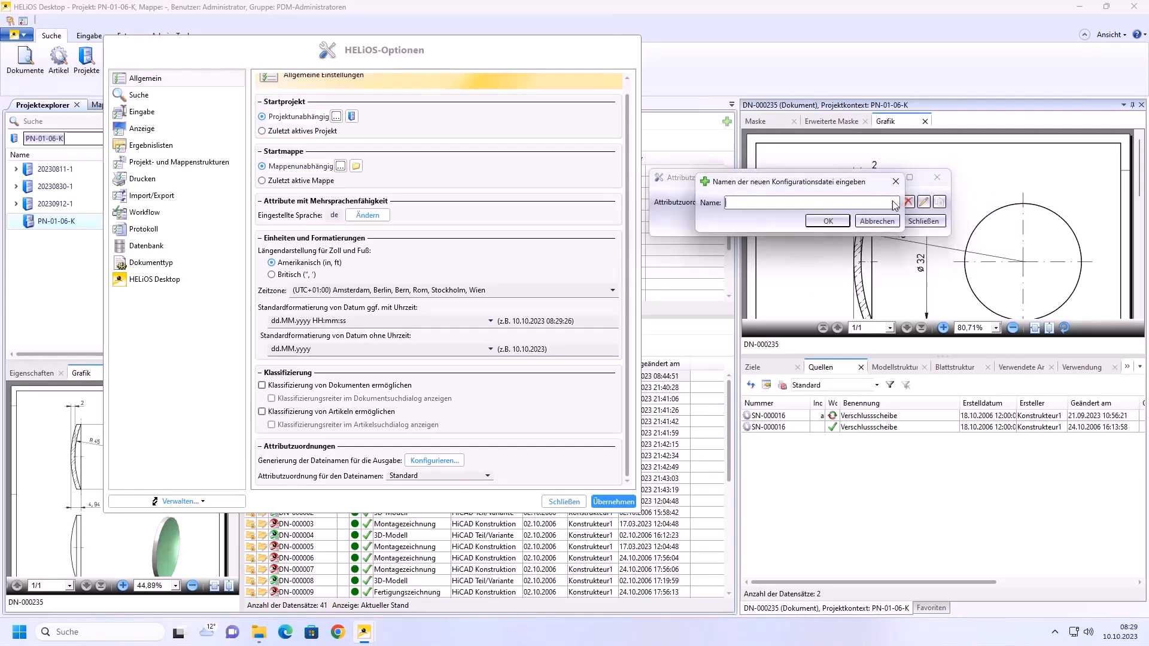
{"action": "left_click", "coordinate": [893, 202]}
{"action": "type", "text": "Art"}
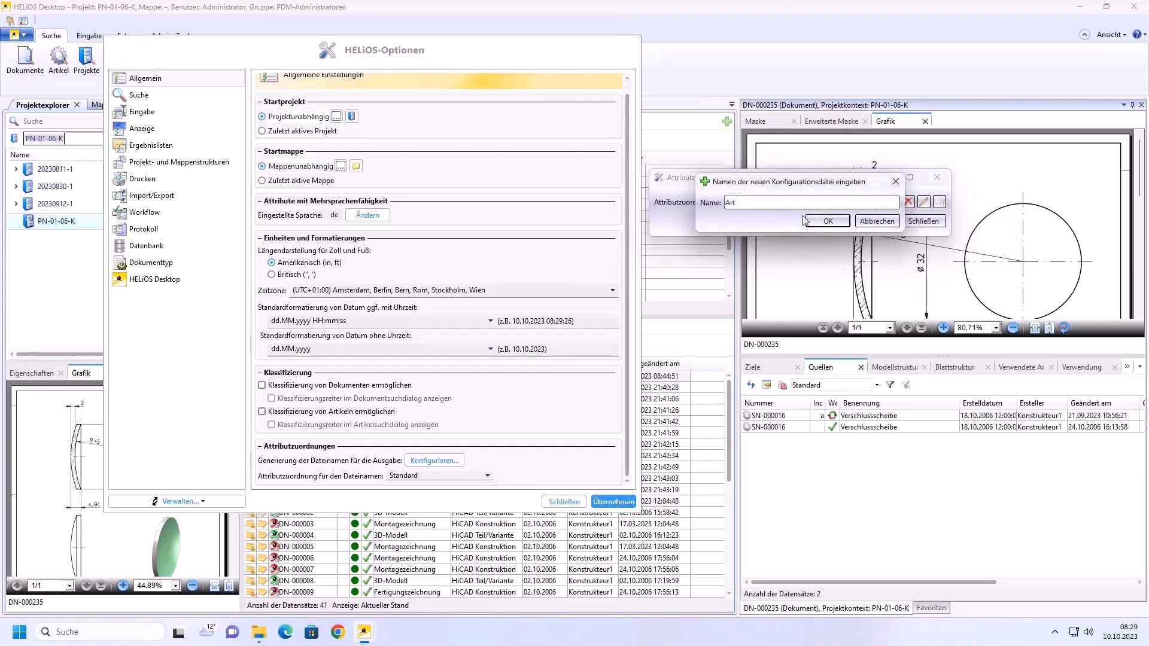
{"action": "type", "text": "Nr_DokuNr"}
{"action": "left_click", "coordinate": [829, 221]}
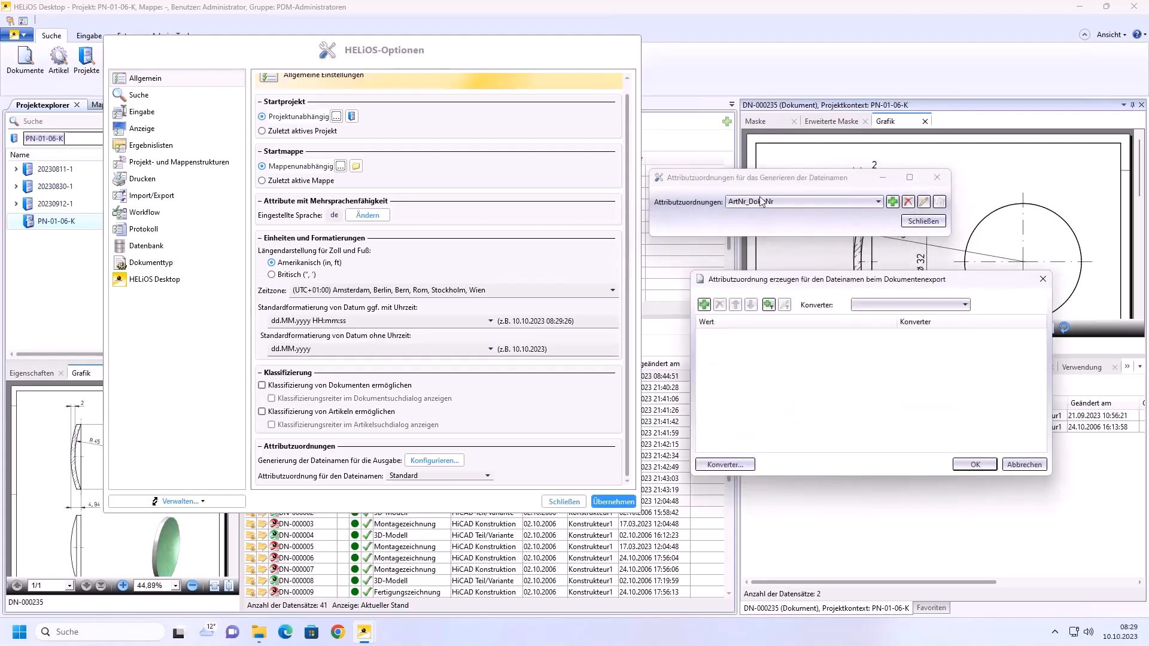
- Add the article attribute Artikelnummer (HEL_SACHNUMMER) to the file name assignment, followed by the fixed text "_"
{"action": "left_click", "coordinate": [705, 305]}
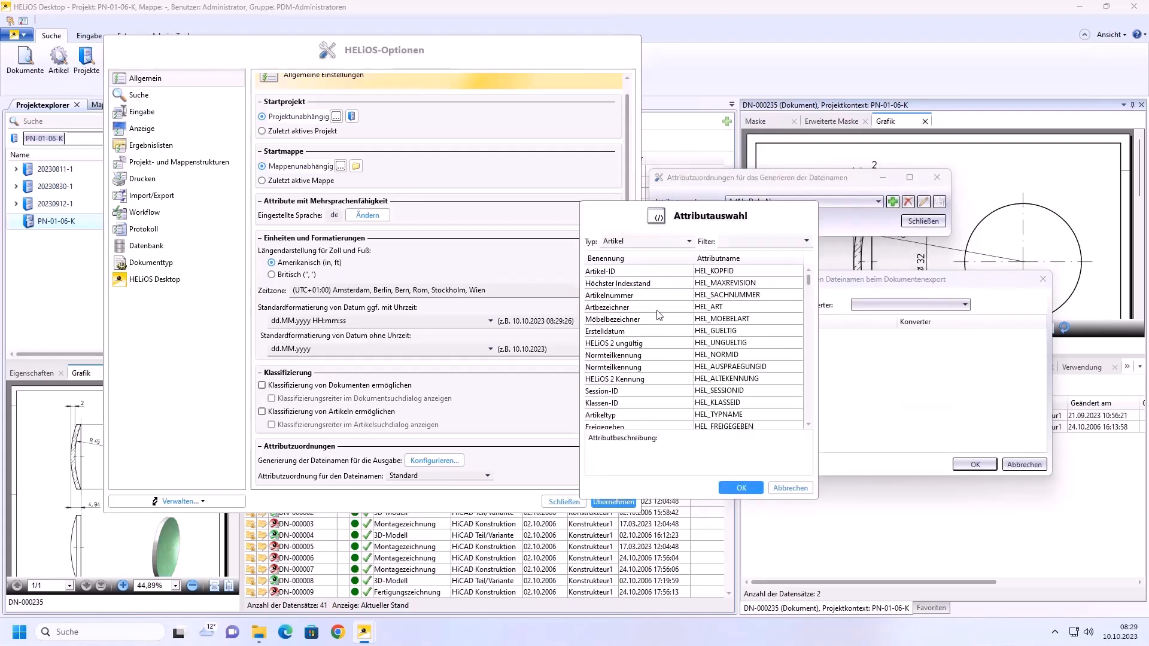
{"action": "left_click", "coordinate": [738, 297]}
{"action": "left_click", "coordinate": [741, 489]}
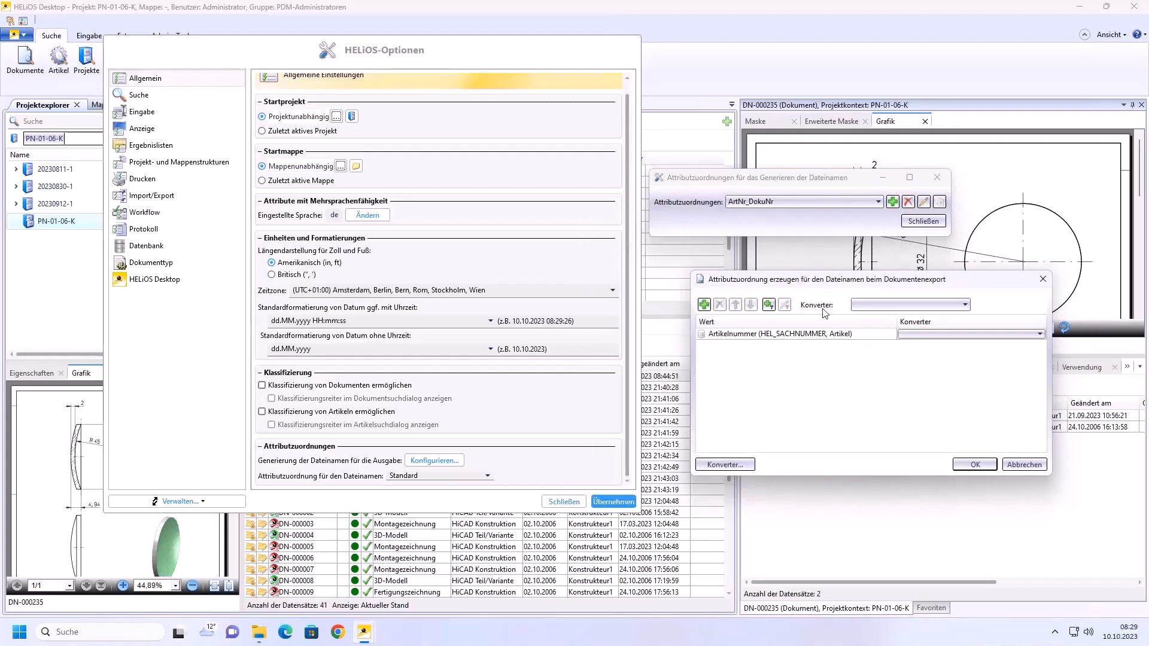
{"action": "left_click", "coordinate": [769, 306]}
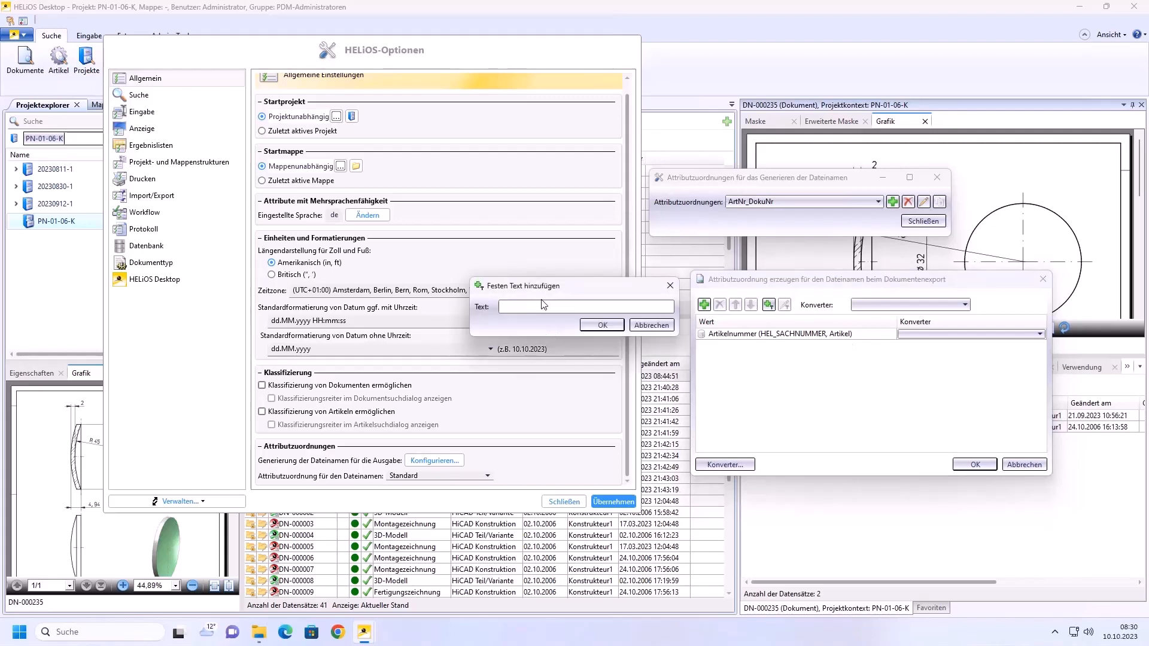
{"action": "type", "text": "_"}
{"action": "left_click", "coordinate": [595, 325]}
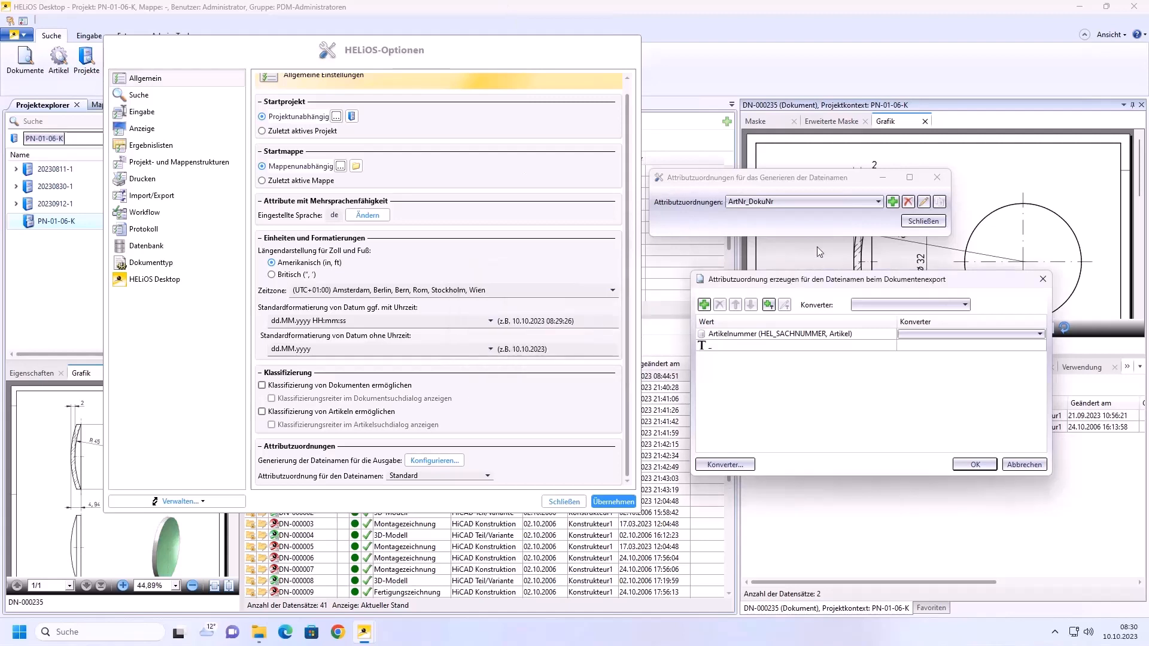
- Append the document attribute Dokumentnummer (HEL_DOKUNUMMER), save the assignment and close the HELiOS options
{"action": "left_click", "coordinate": [709, 307]}
{"action": "left_click", "coordinate": [645, 241]}
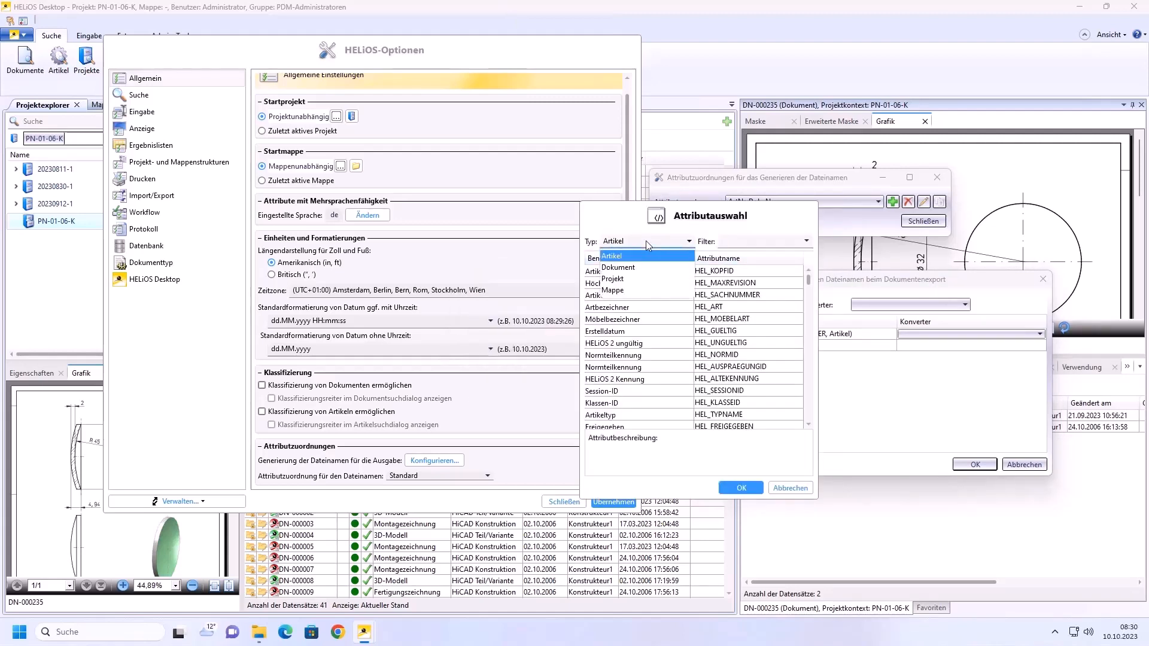
{"action": "left_click", "coordinate": [628, 268]}
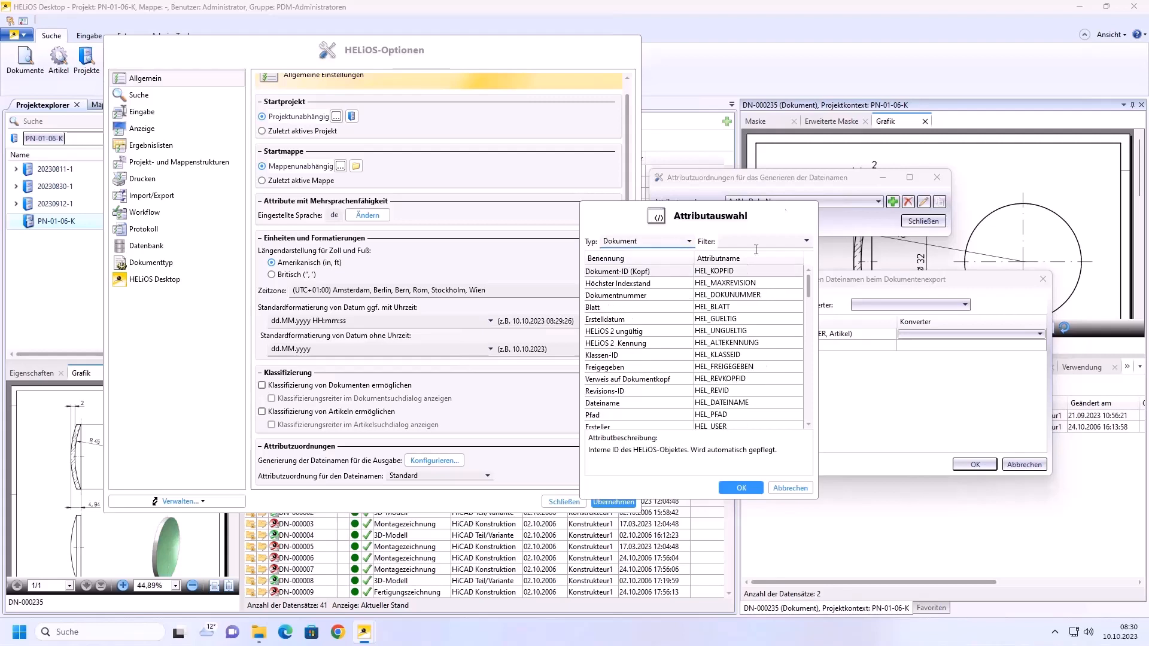
{"action": "left_click", "coordinate": [744, 295]}
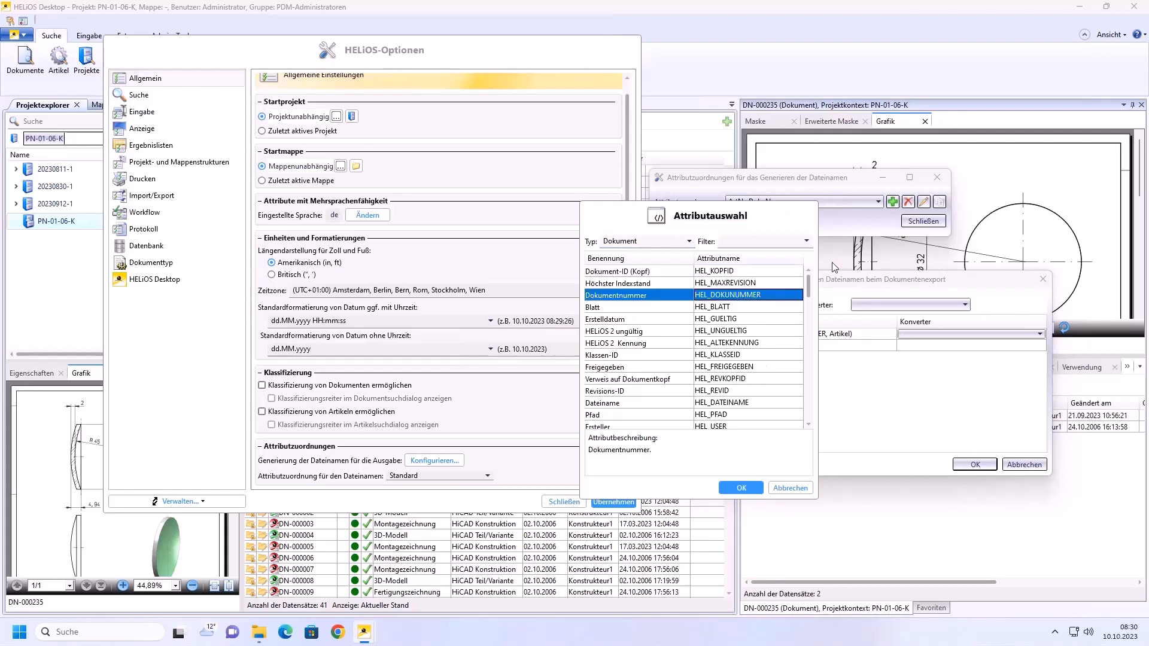
{"action": "left_click", "coordinate": [742, 488]}
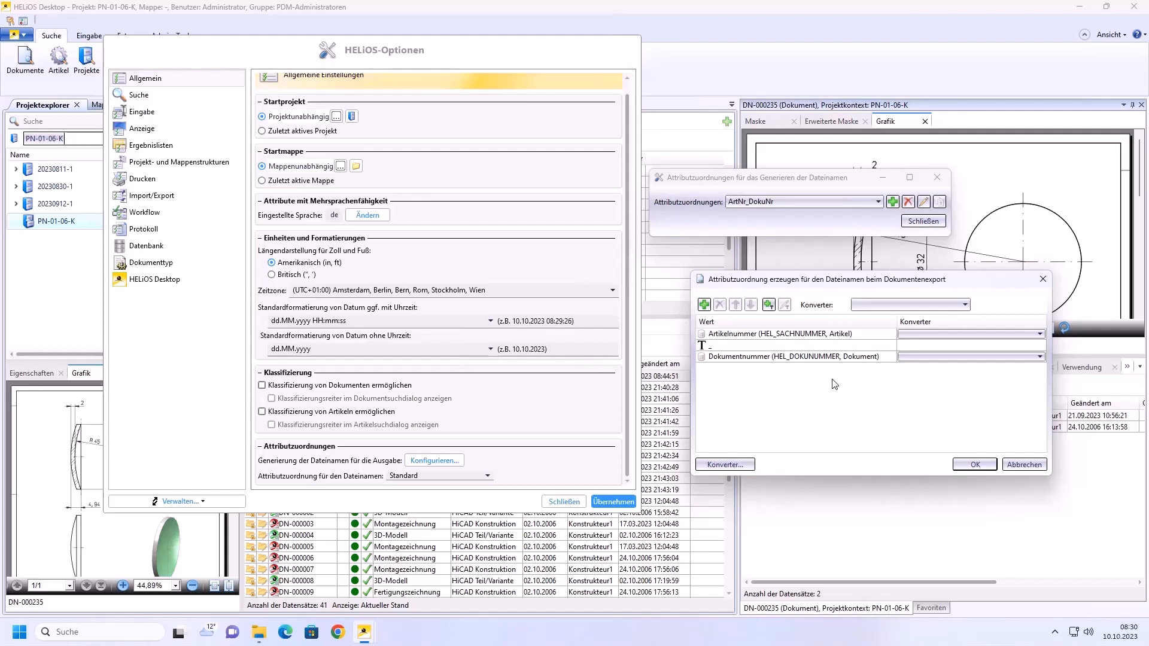
{"action": "left_click", "coordinate": [978, 466]}
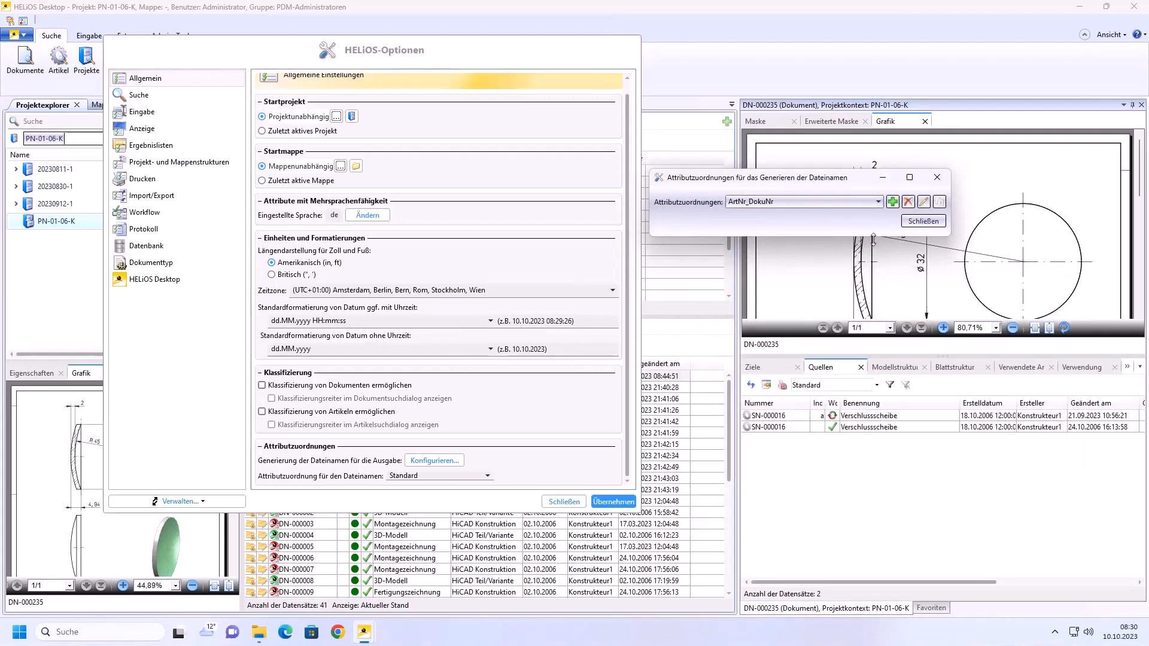
{"action": "left_click", "coordinate": [925, 226]}
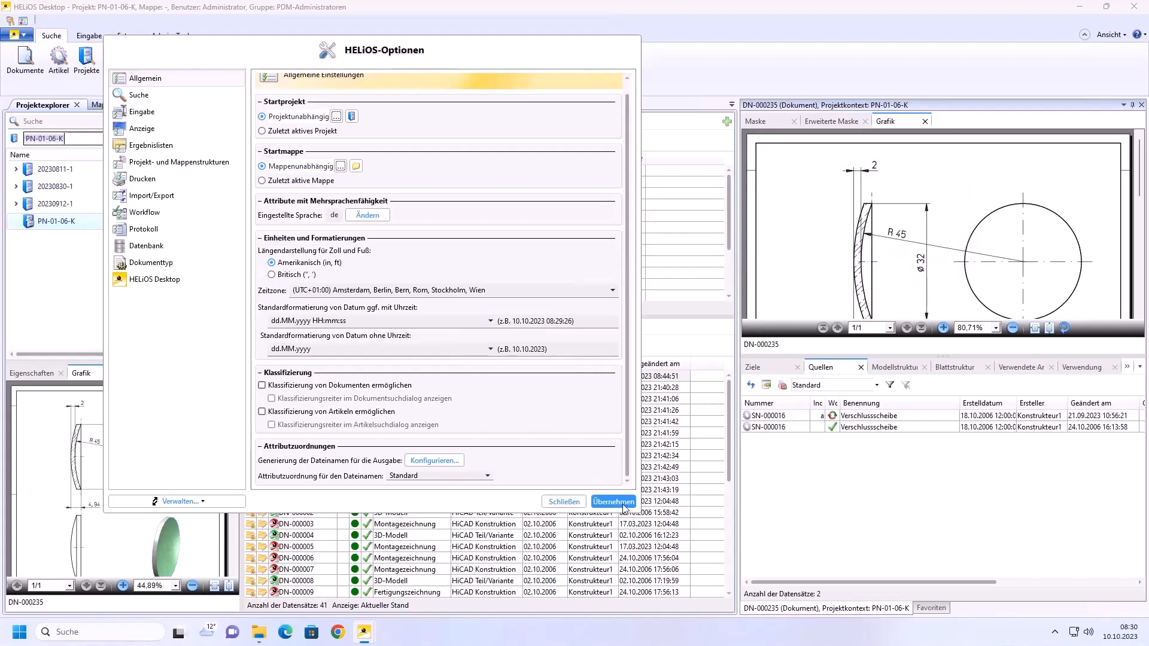
{"action": "left_click", "coordinate": [550, 504]}
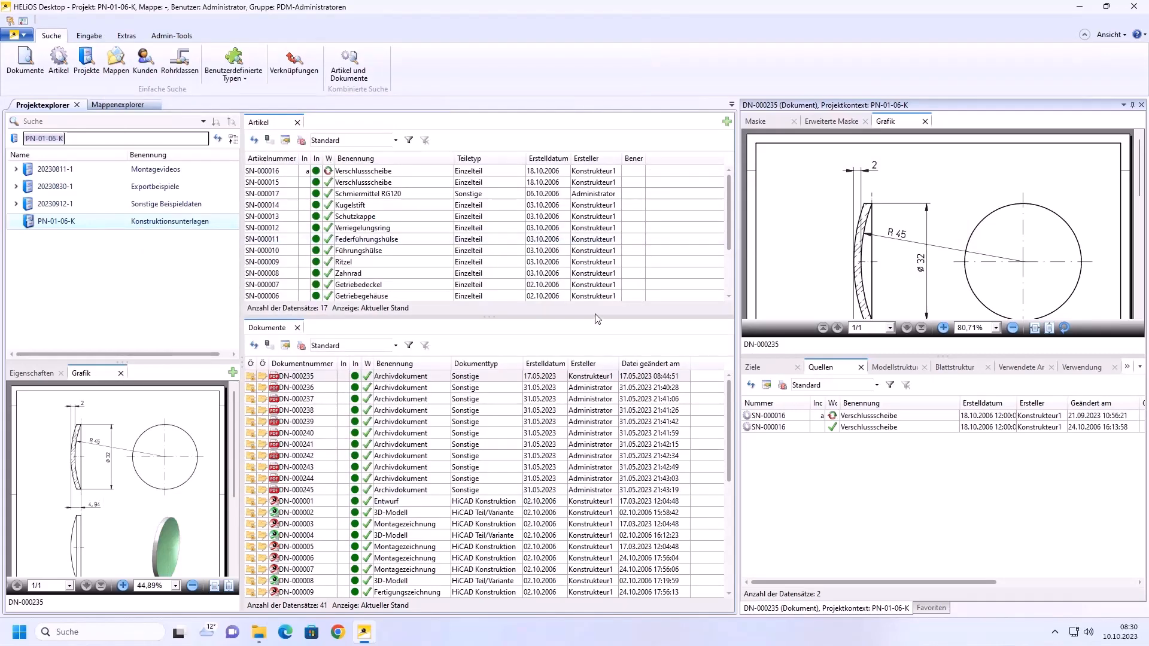
- Start a file export of documents DN-000235 and DN-000236, generating their file names with the ArtNr_DokuNr attribute assignment
{"action": "left_click", "coordinate": [431, 389], "text": "shift"}
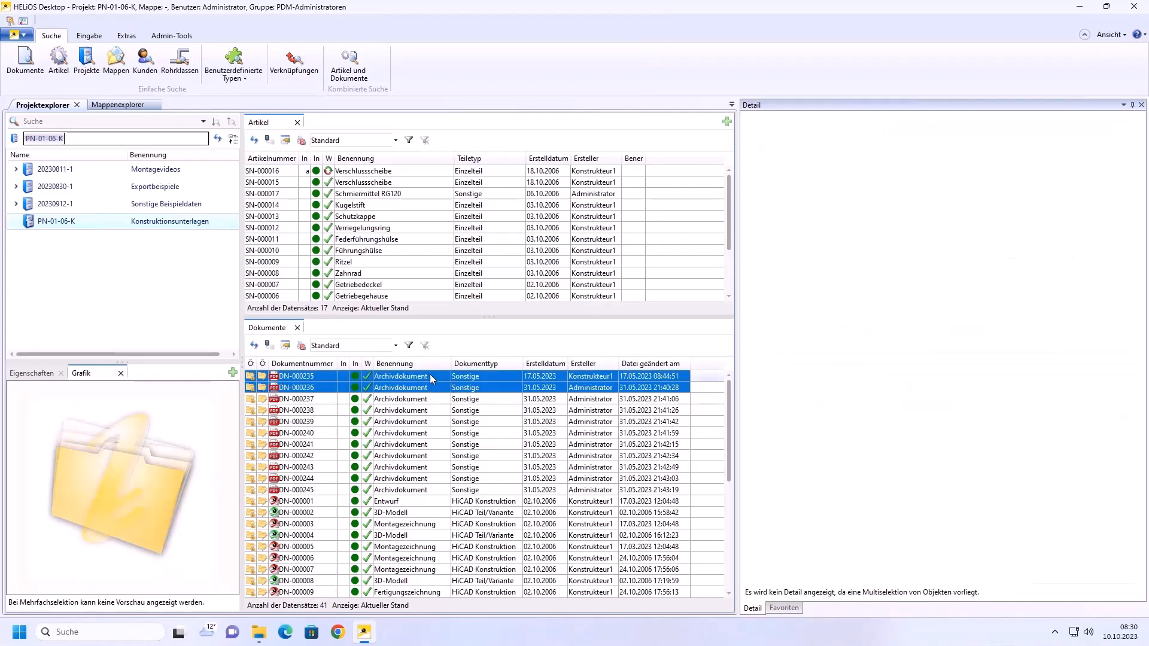
{"action": "right_click", "coordinate": [430, 375]}
{"action": "scroll", "coordinate": [502, 500], "scroll_direction": "down", "scroll_amount": 2}
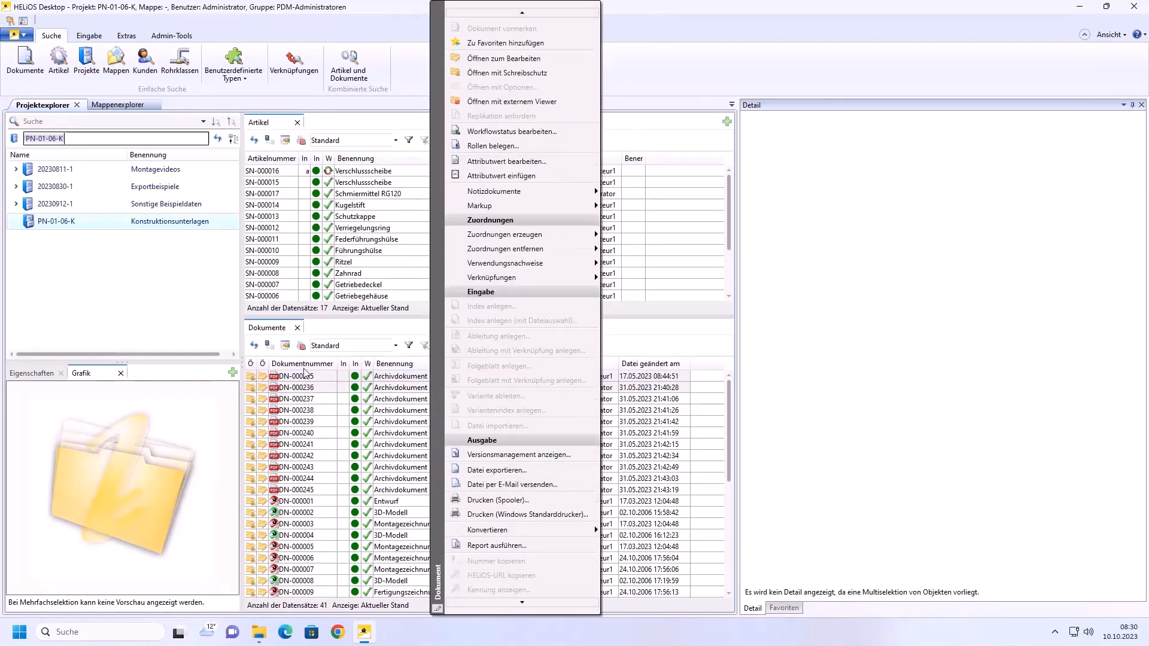
{"action": "left_click", "coordinate": [504, 471]}
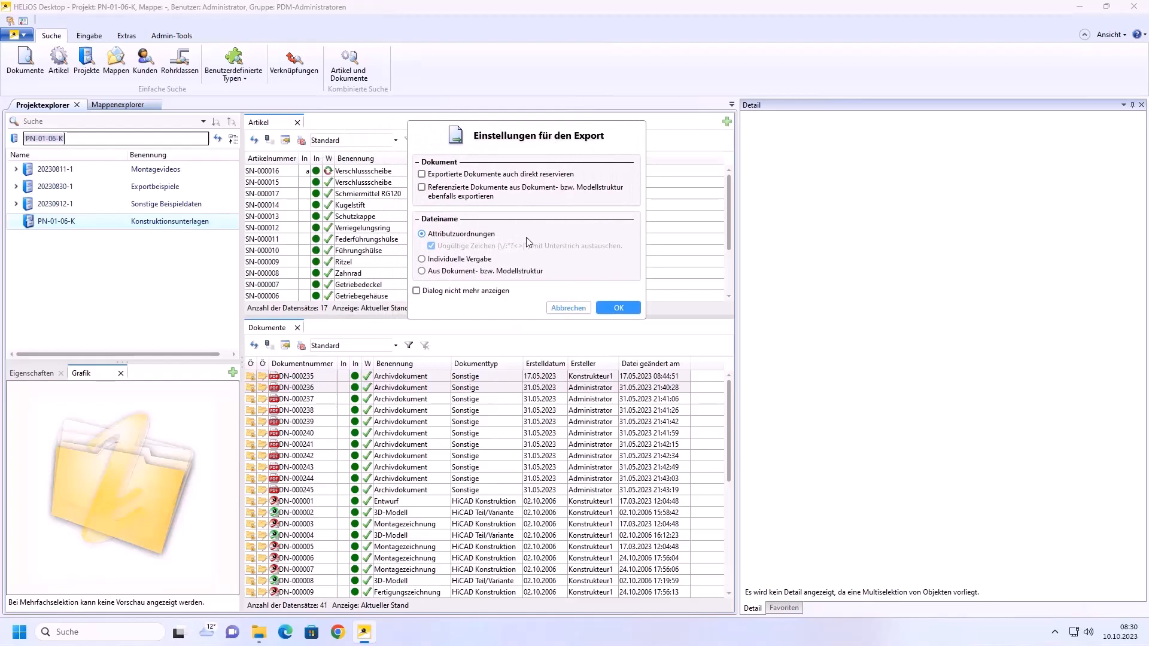
{"action": "left_click", "coordinate": [620, 308]}
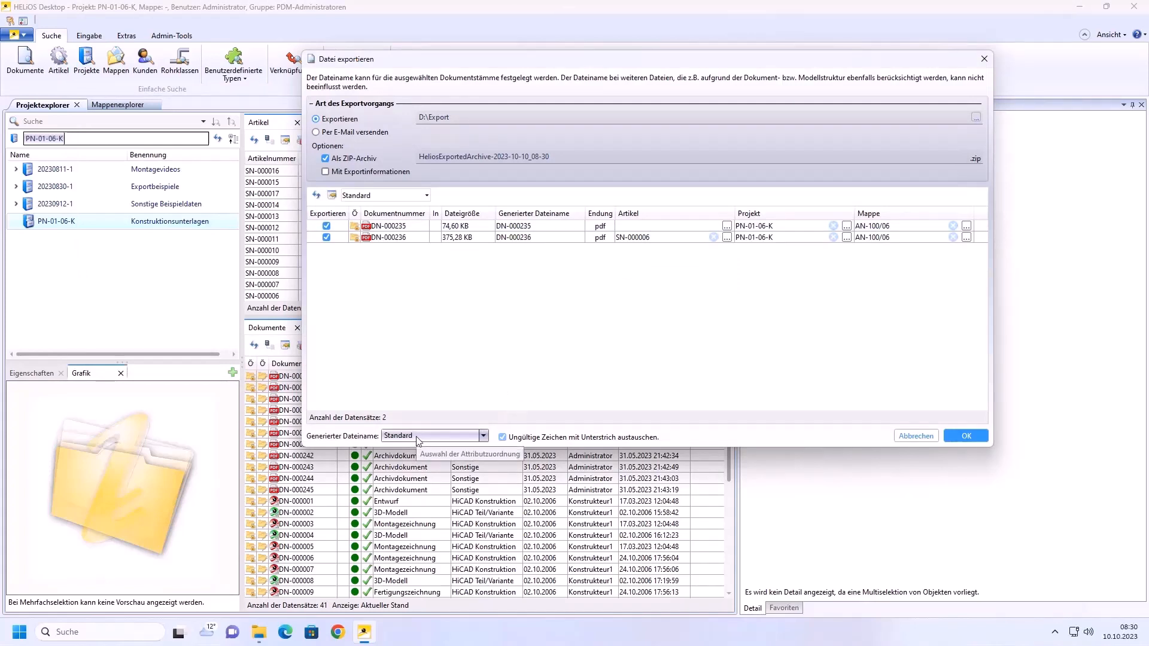
{"action": "left_click", "coordinate": [484, 437]}
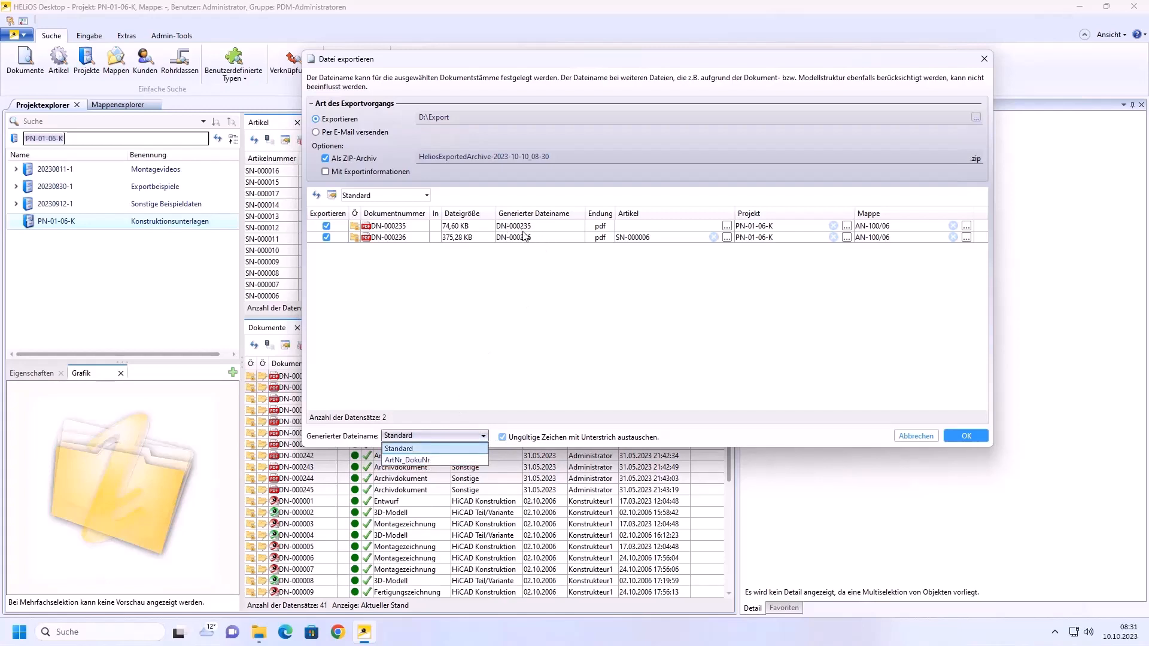
{"action": "left_click", "coordinate": [407, 460]}
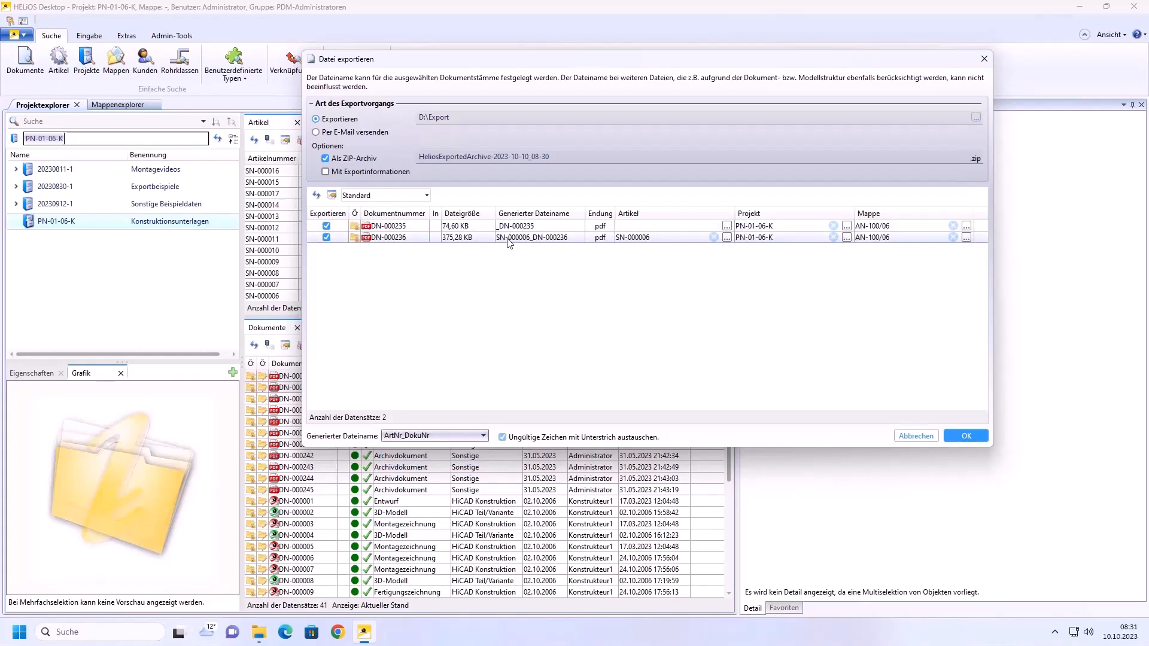
- Assign the linked article SN-000016 without an index to DN-000235 and export both files as a ZIP archive to D:\Export
{"action": "left_click", "coordinate": [726, 226]}
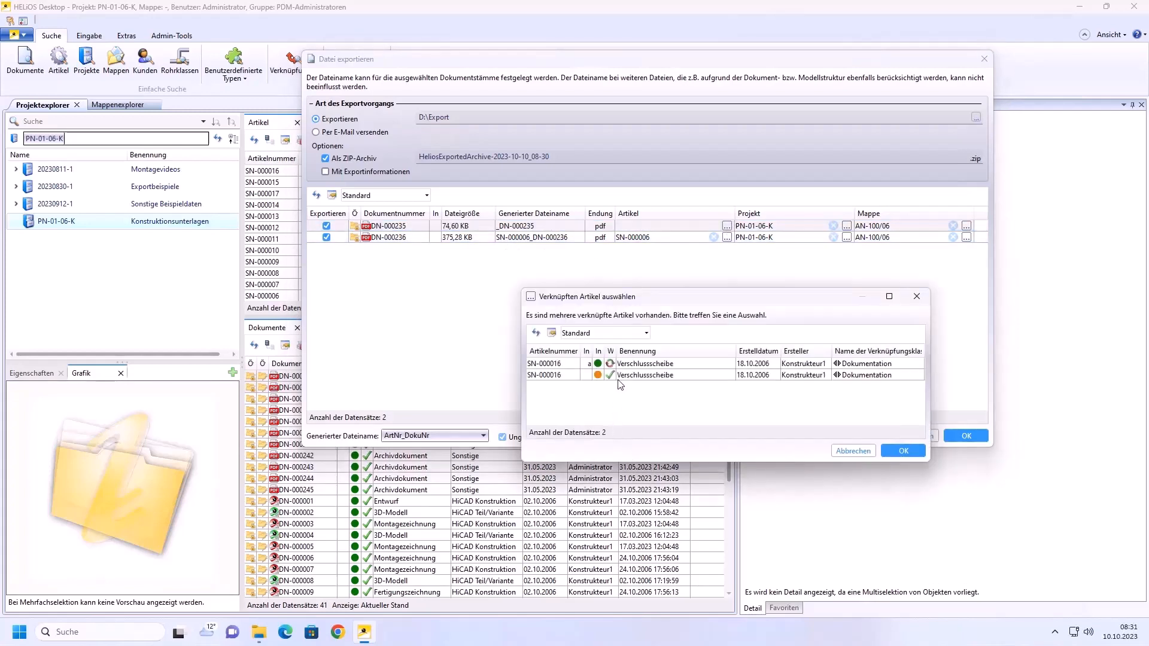
{"action": "left_click", "coordinate": [651, 376]}
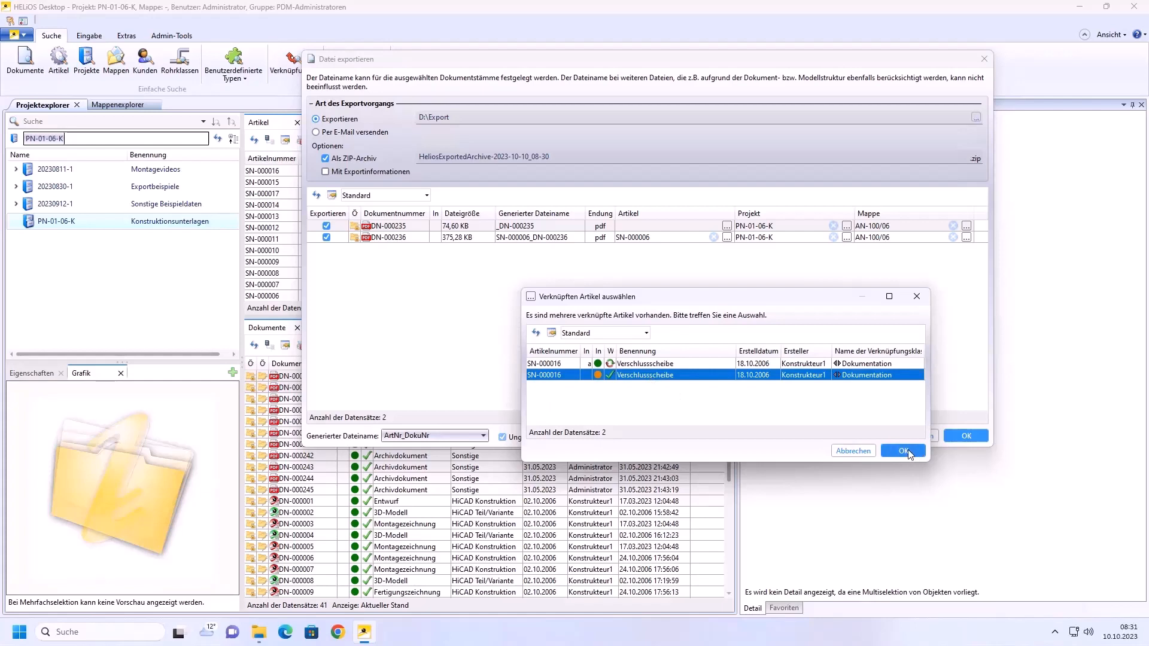
{"action": "left_click", "coordinate": [904, 451]}
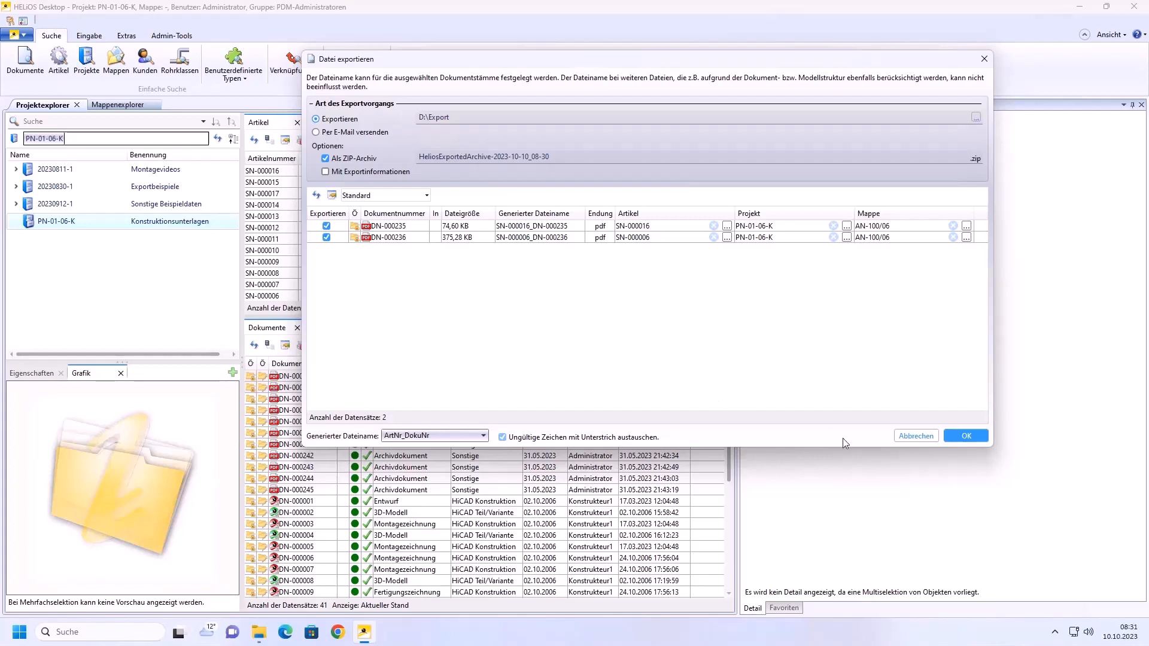
{"action": "left_click", "coordinate": [969, 437]}
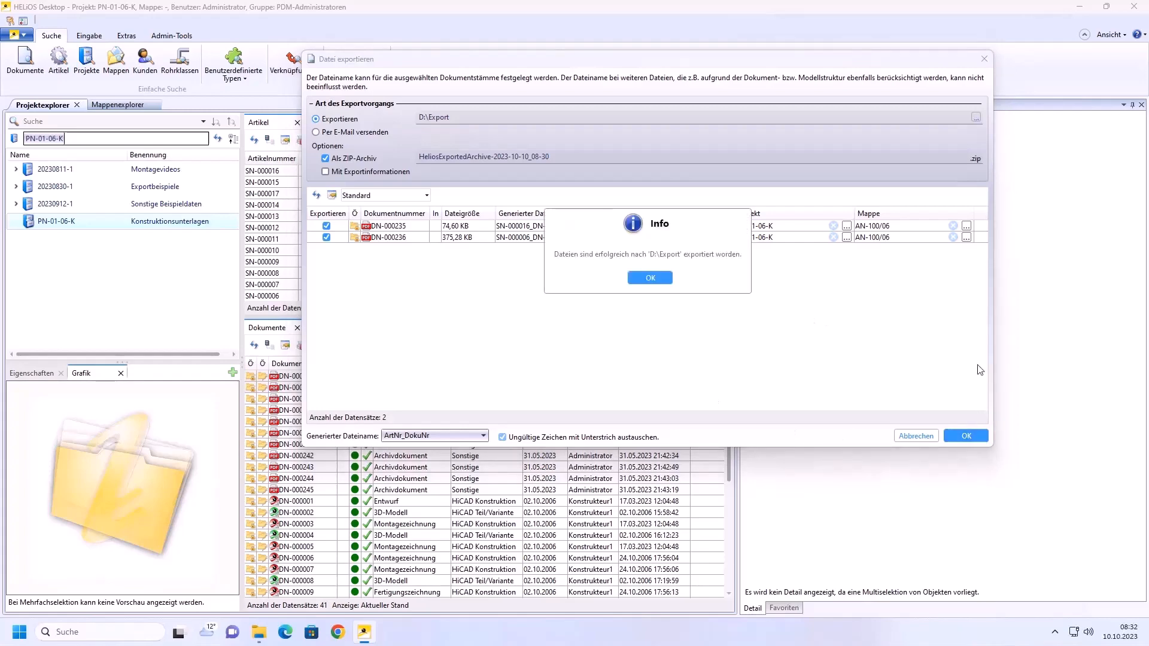
{"action": "left_click", "coordinate": [638, 278]}
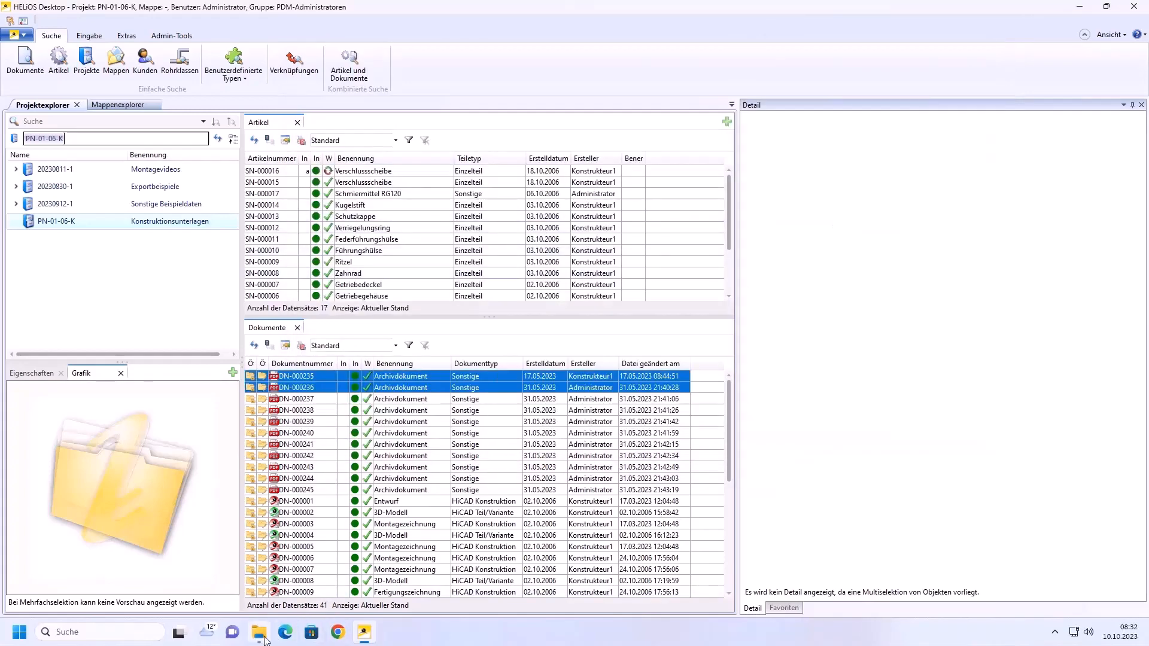
- Switch to File Explorer, check the file names inside the exported ZIP archive in D:\Export, and return to HELiOS Desktop
{"action": "left_click", "coordinate": [264, 638]}
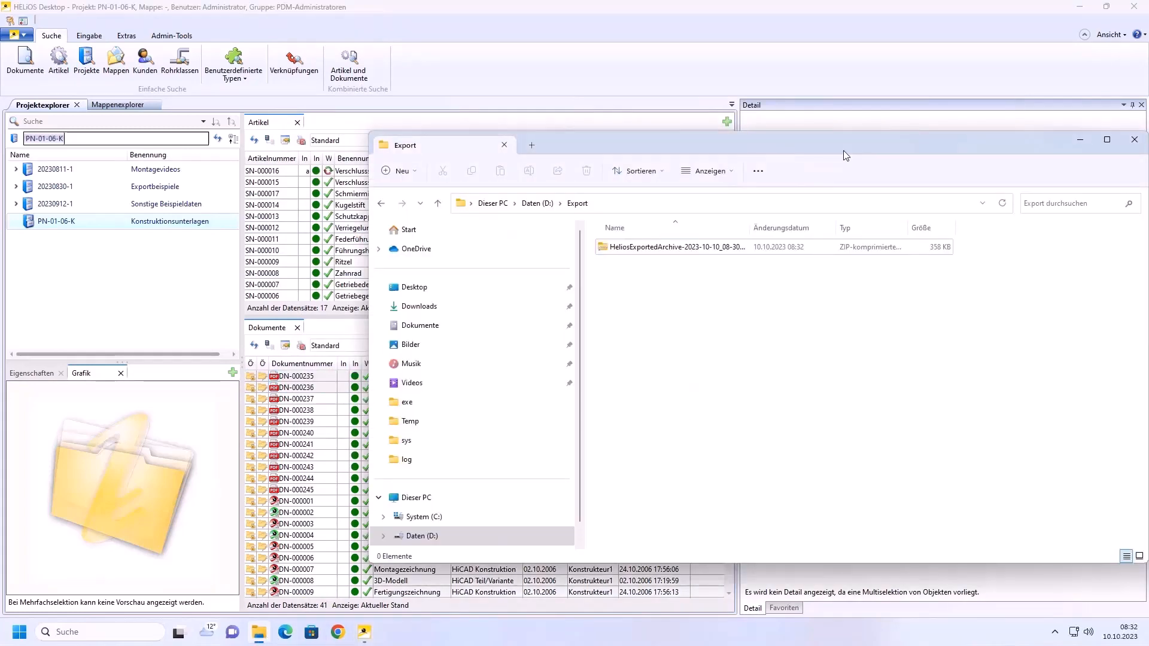
{"action": "left_click_drag", "start_coordinate": [766, 143], "coordinate": [672, 142]}
{"action": "left_click", "coordinate": [578, 252]}
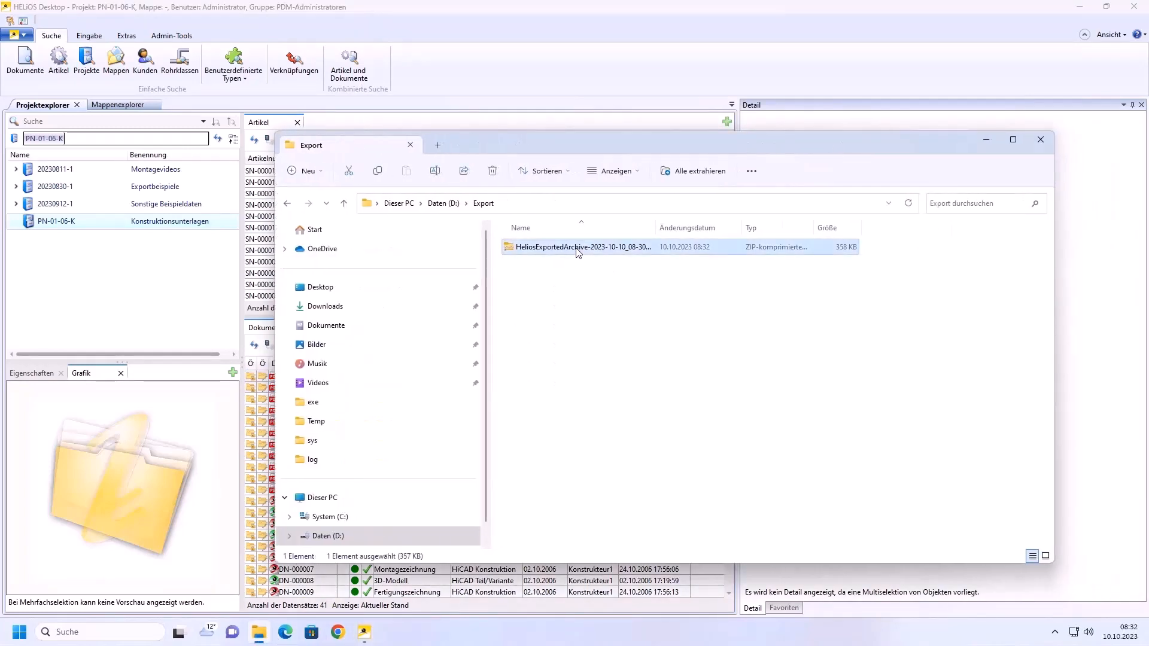
{"action": "double_click", "coordinate": [578, 252]}
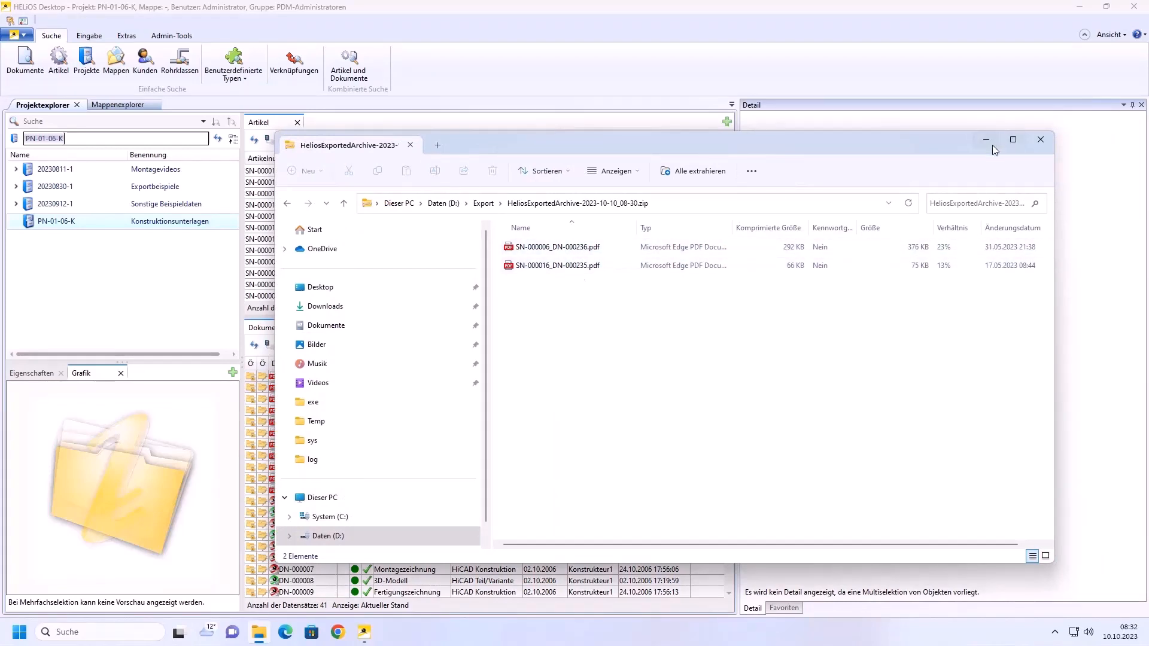
{"action": "left_click", "coordinate": [482, 204]}
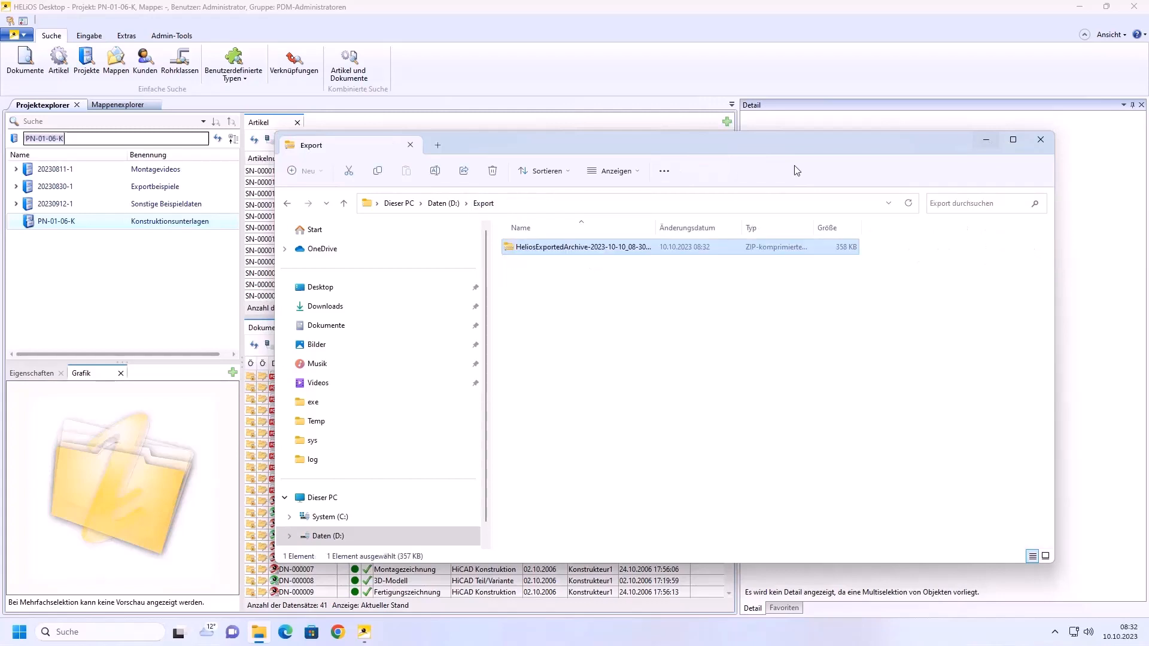
{"action": "left_click", "coordinate": [985, 141]}
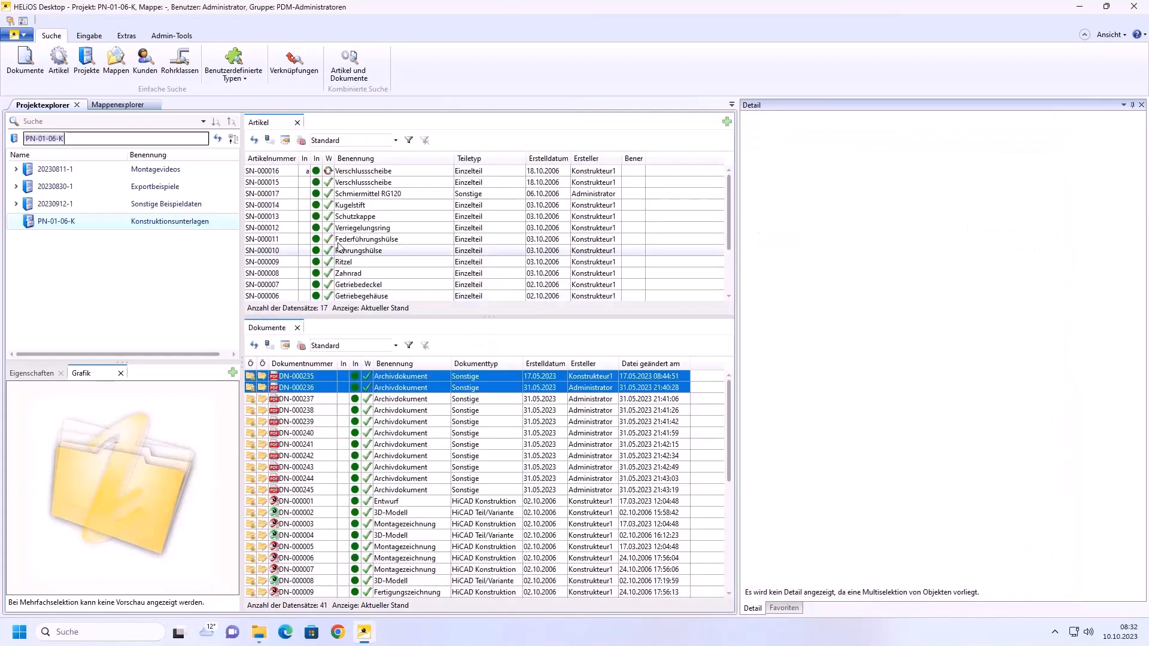
- Start a file export of project 20230830-1 (Exportbeispiele), using attribute assignments for file names and including the subordinate project structure with its contents
{"action": "left_click", "coordinate": [16, 187]}
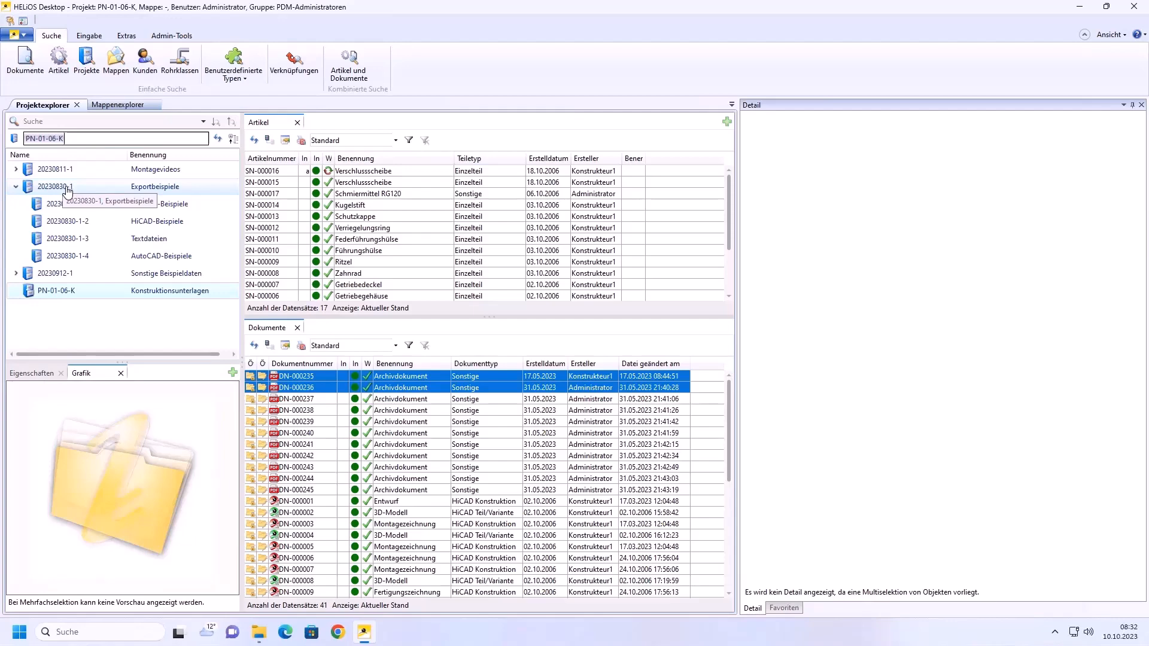
{"action": "right_click", "coordinate": [81, 189]}
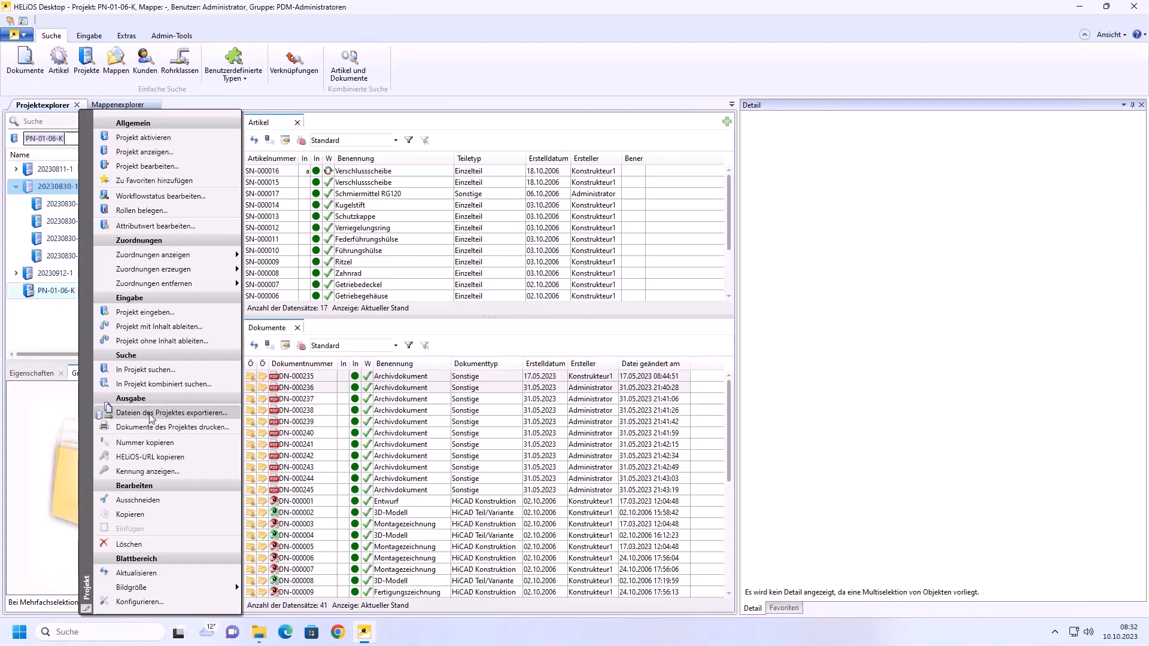
{"action": "left_click", "coordinate": [179, 418]}
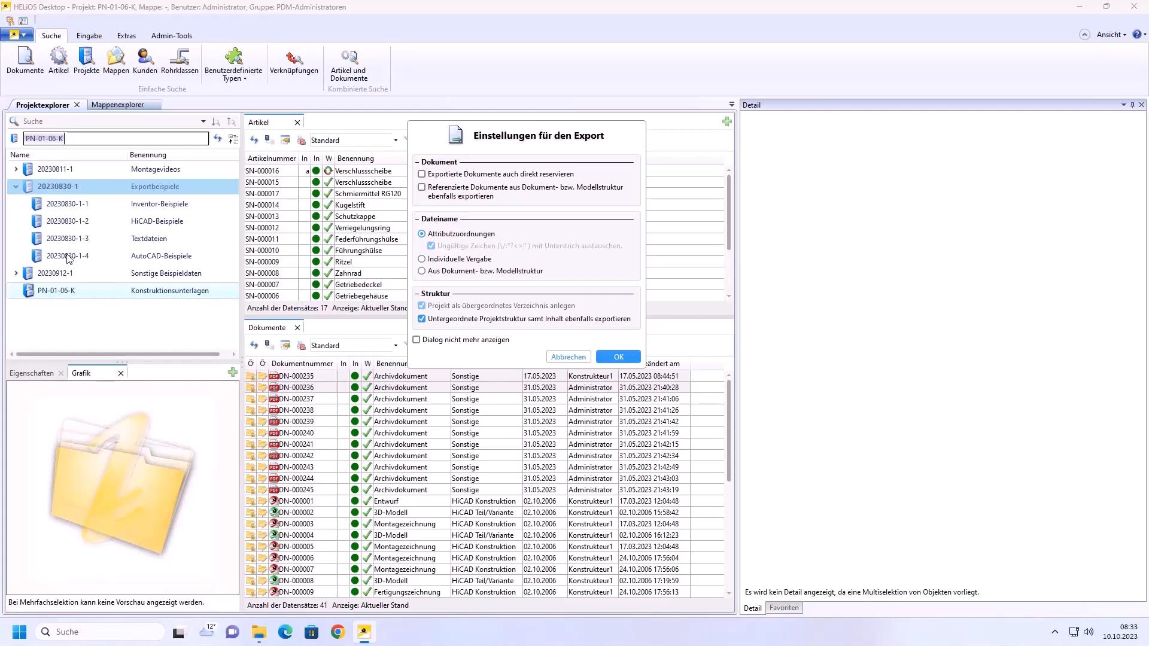
{"action": "left_click", "coordinate": [619, 357]}
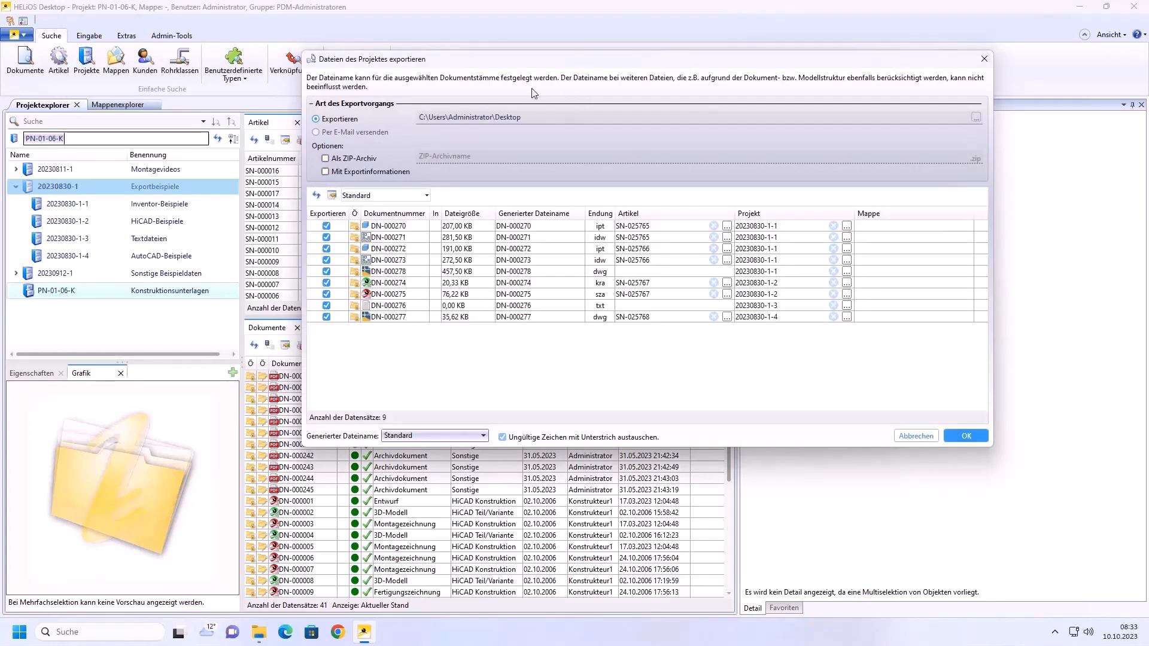
- Set the export destination of the project files to the folder D:\Export
{"action": "left_click", "coordinate": [977, 117]}
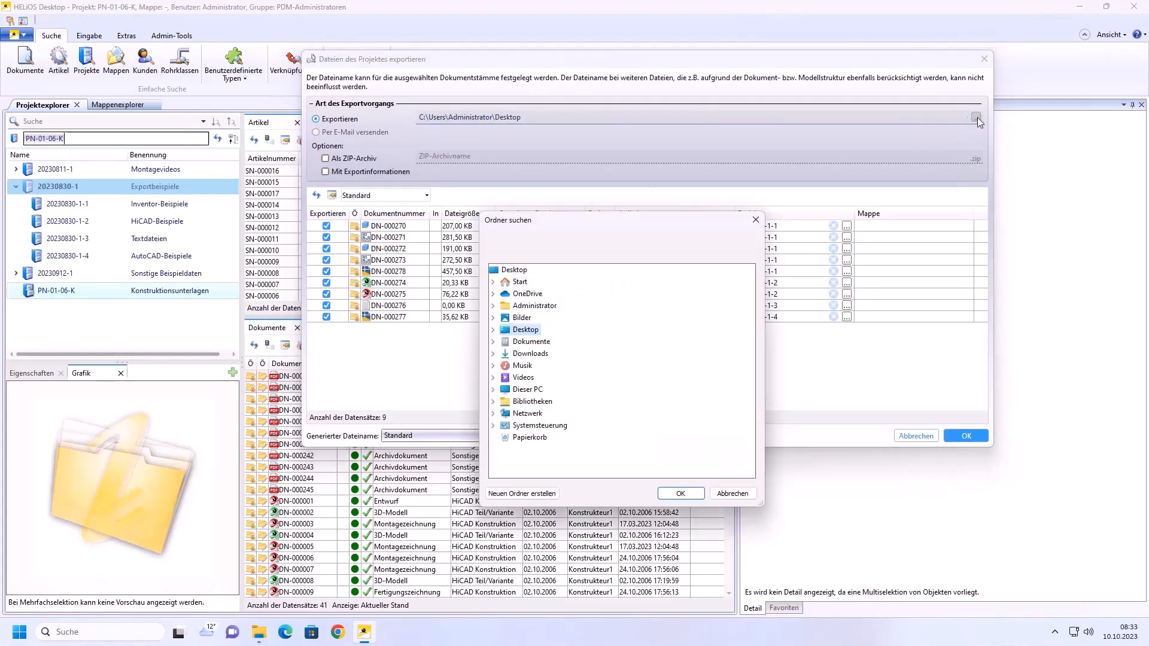
{"action": "left_click", "coordinate": [493, 390]}
{"action": "left_click", "coordinate": [537, 414]}
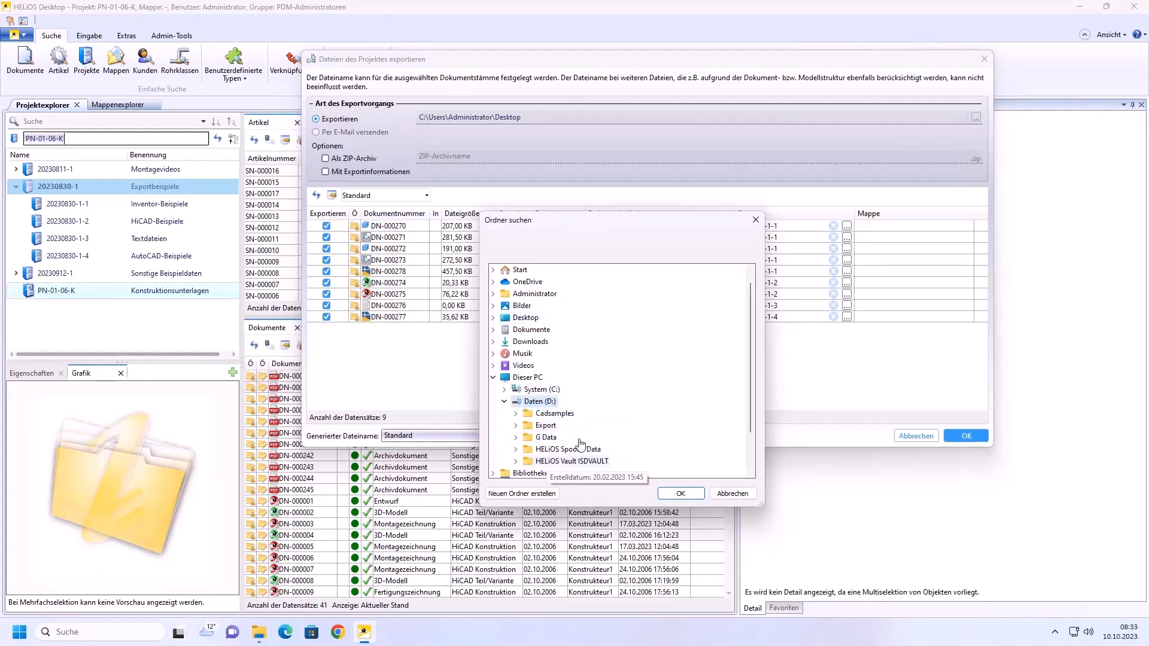
{"action": "left_click", "coordinate": [546, 425]}
{"action": "left_click", "coordinate": [680, 494]}
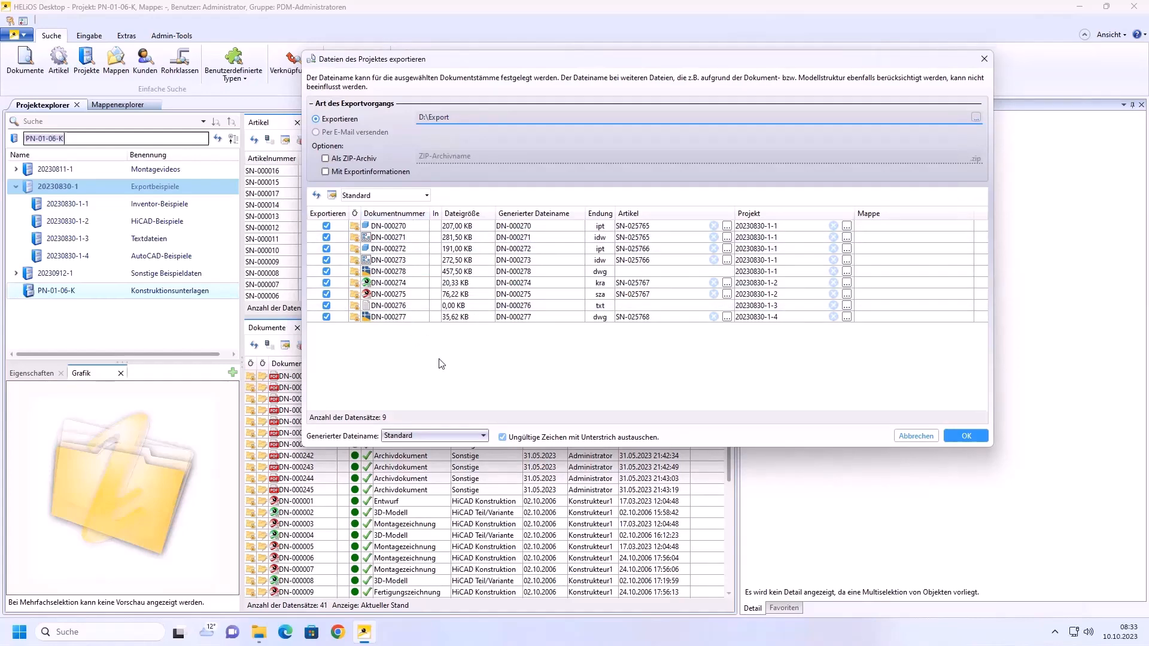
- Generate the file names with the ArtNr_DokuNr attribute assignment and export the project files
{"action": "left_click", "coordinate": [482, 436]}
{"action": "left_click", "coordinate": [427, 464]}
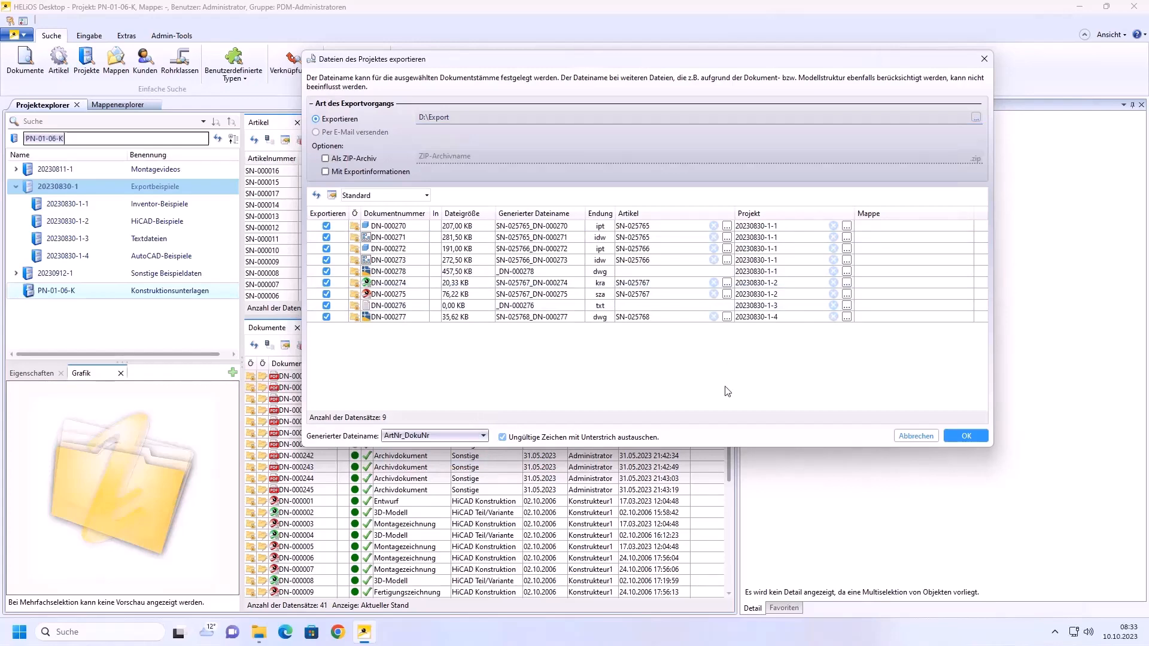
{"action": "left_click", "coordinate": [979, 440]}
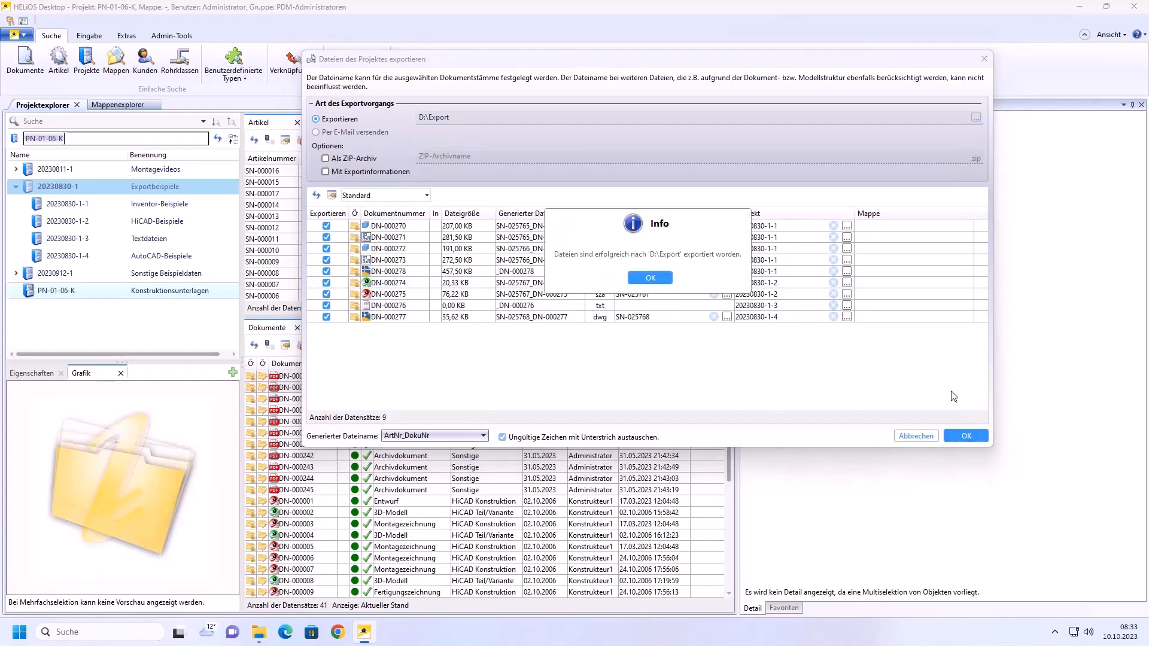
{"action": "left_click", "coordinate": [650, 278]}
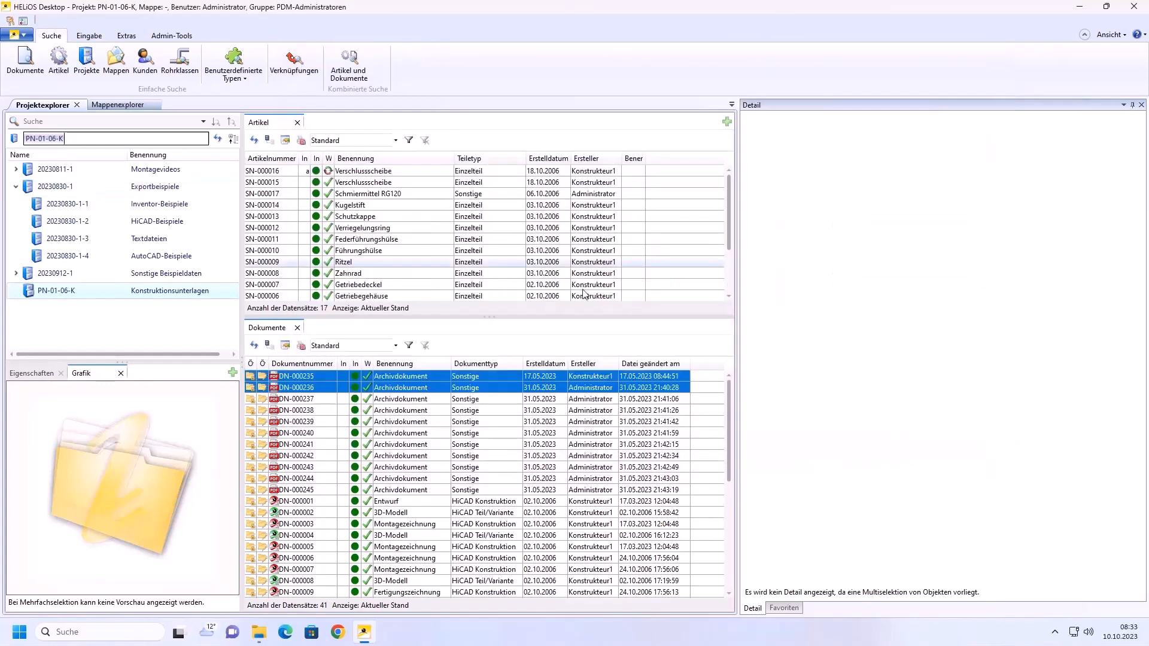
{"action": "left_click", "coordinate": [258, 640]}
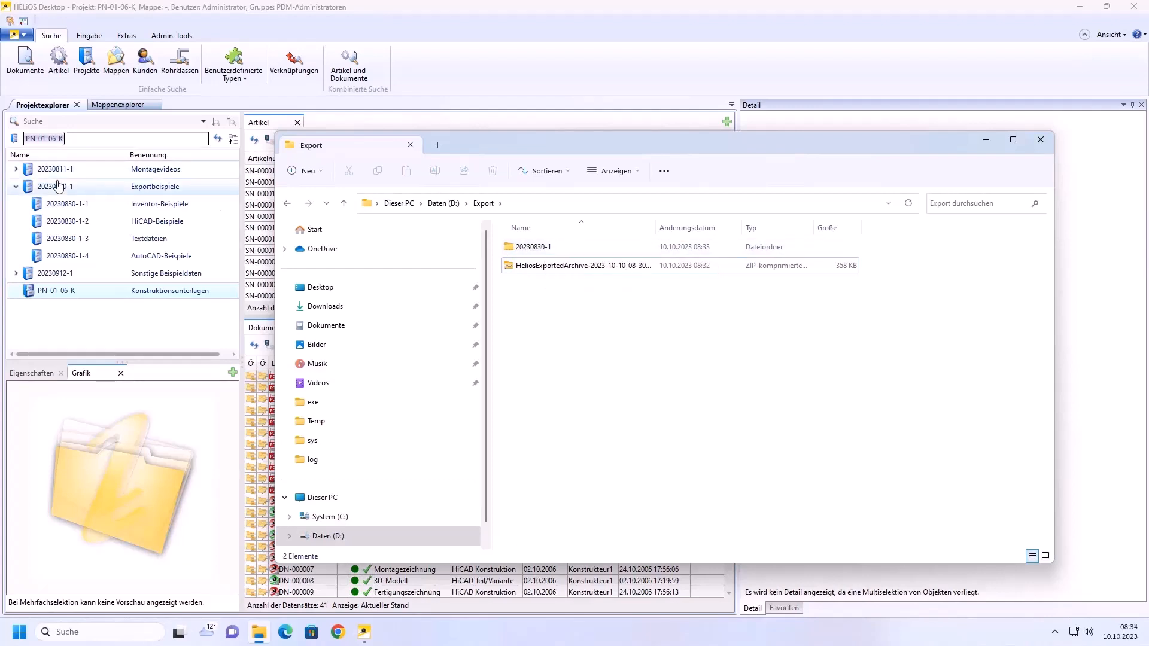
{"action": "double_click", "coordinate": [553, 252]}
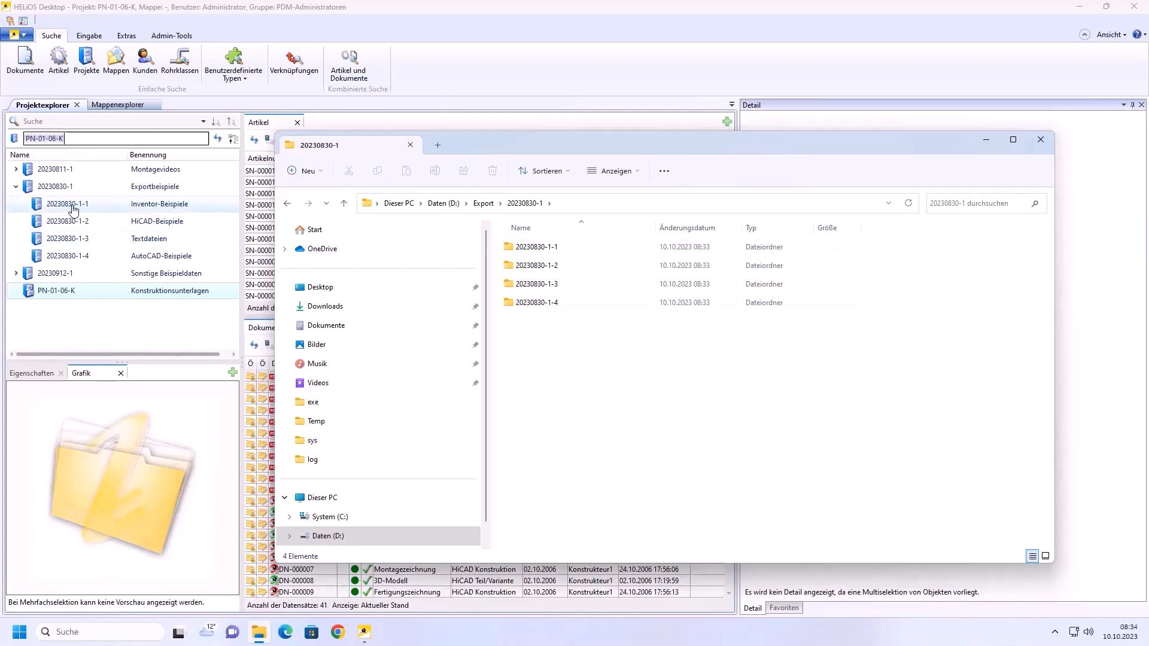
{"action": "double_click", "coordinate": [542, 247]}
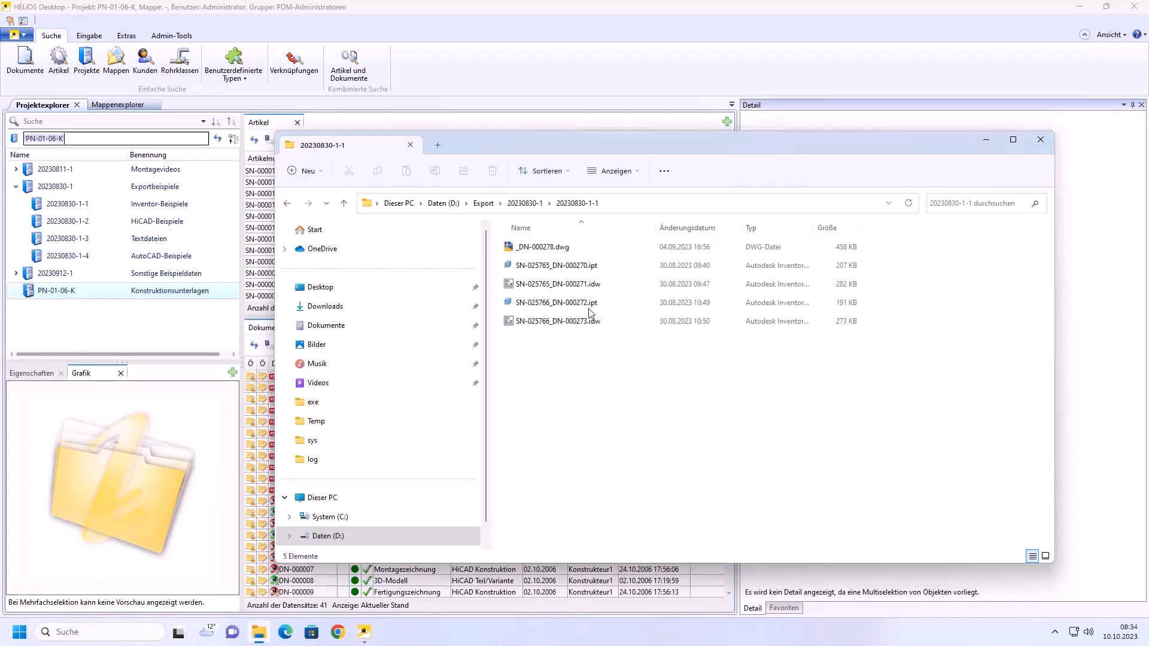
{"action": "left_click", "coordinate": [288, 203]}
{"action": "double_click", "coordinate": [595, 265]}
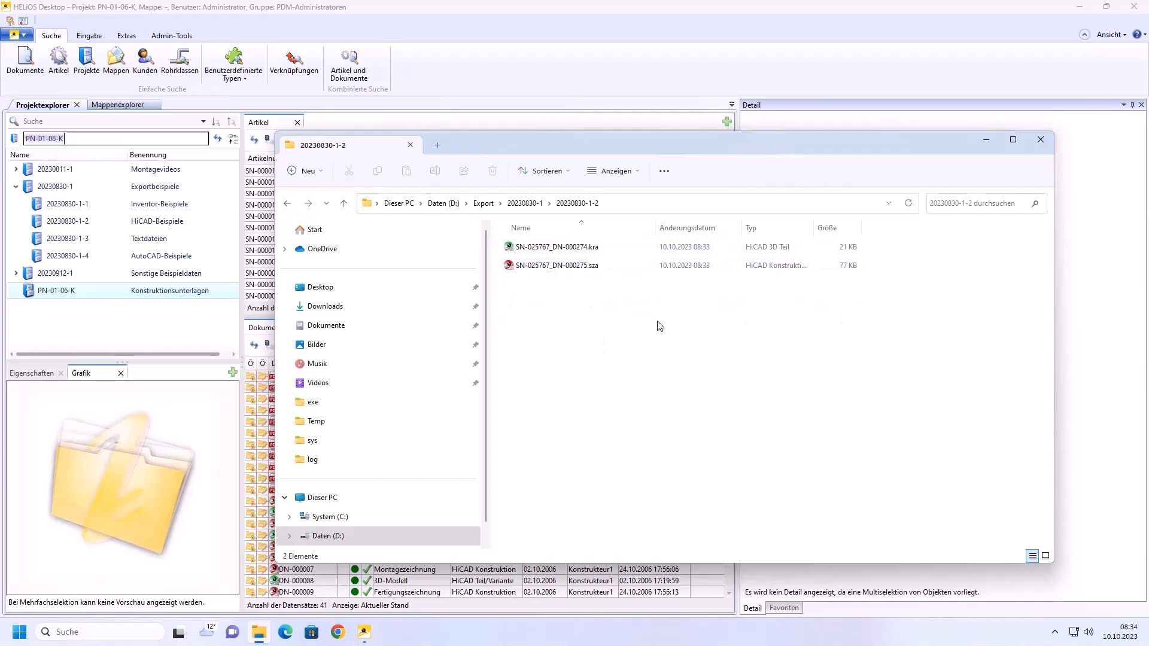
{"action": "left_click", "coordinate": [288, 203]}
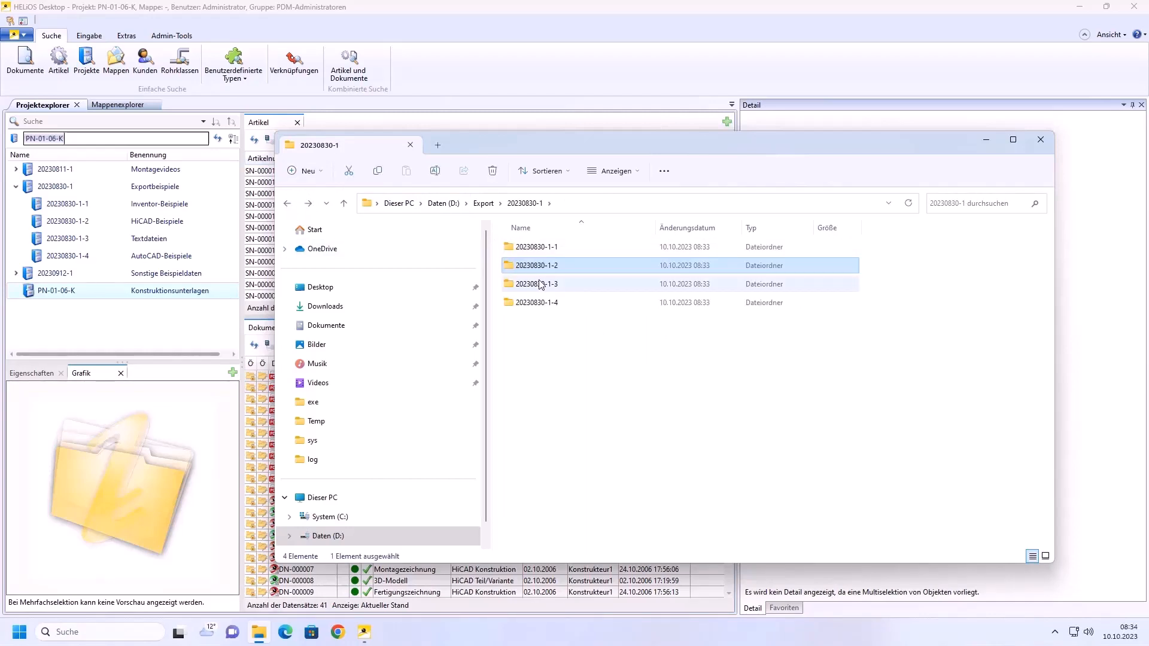
{"action": "double_click", "coordinate": [539, 282]}
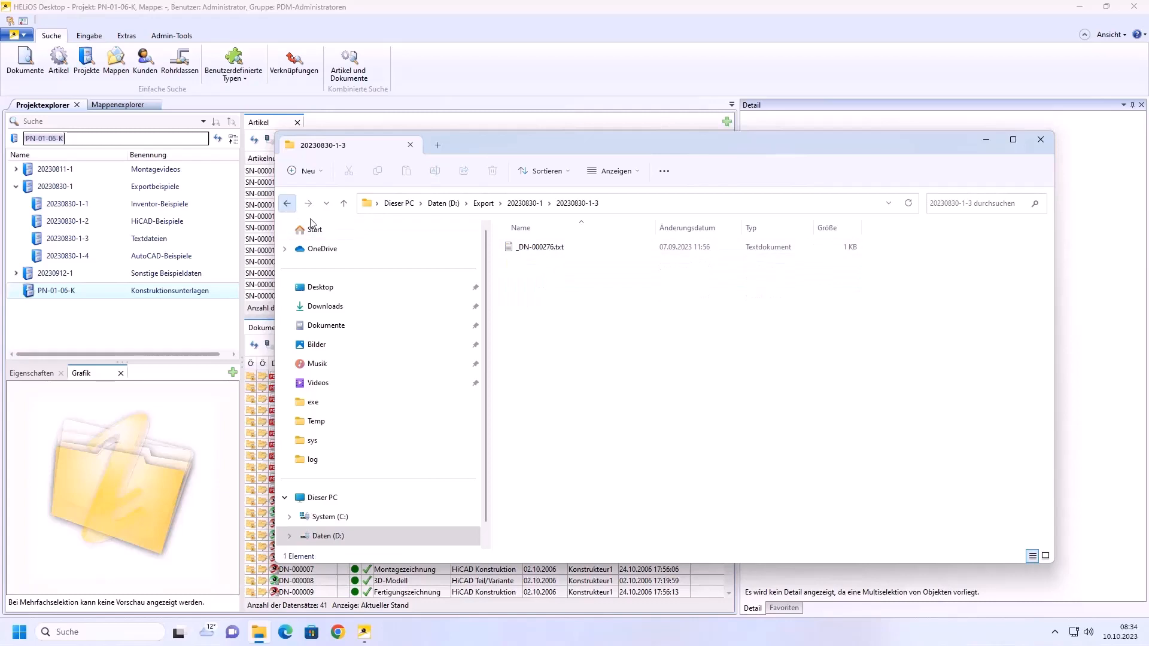
{"action": "left_click", "coordinate": [288, 203]}
{"action": "double_click", "coordinate": [539, 298]}
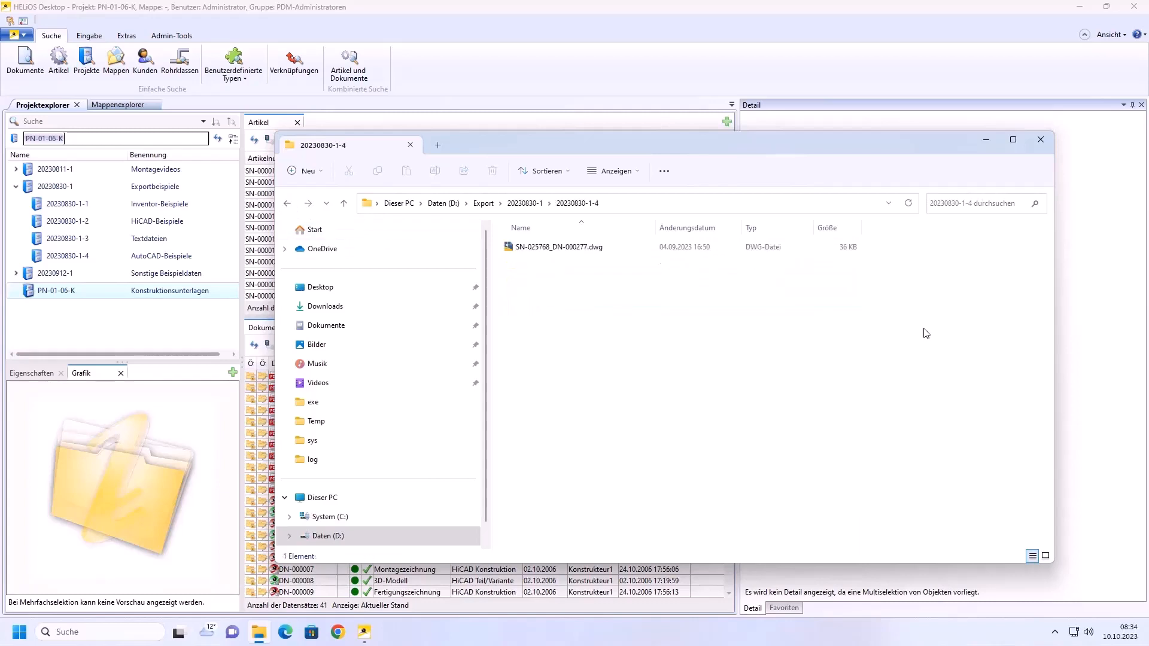
{"action": "left_click", "coordinate": [288, 203]}
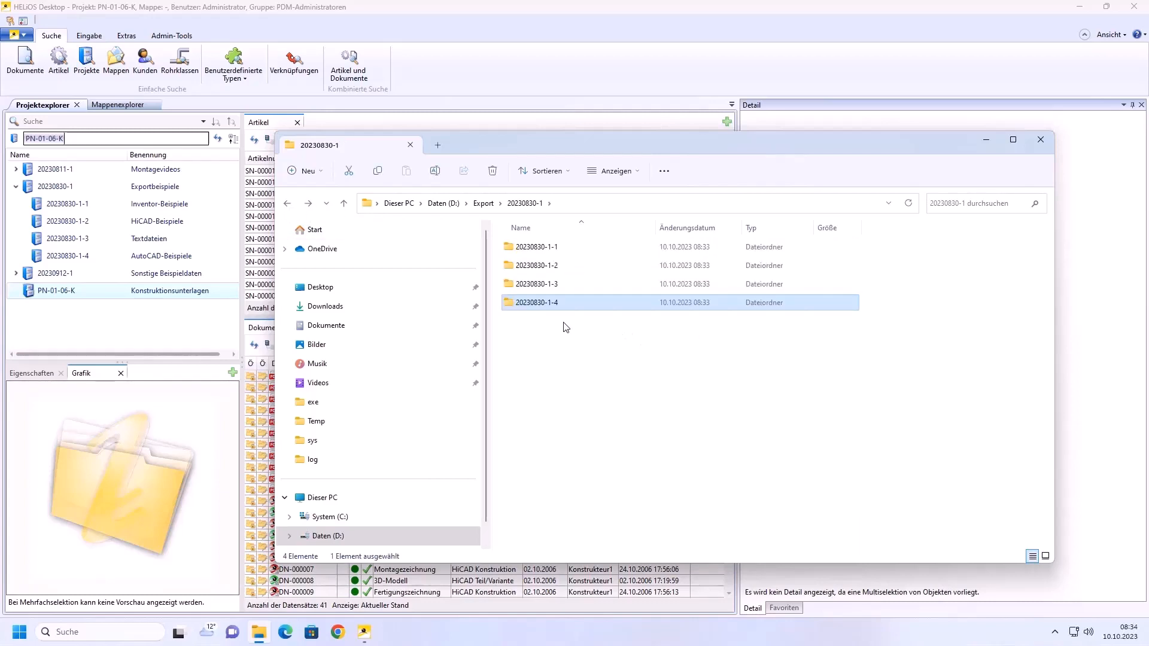